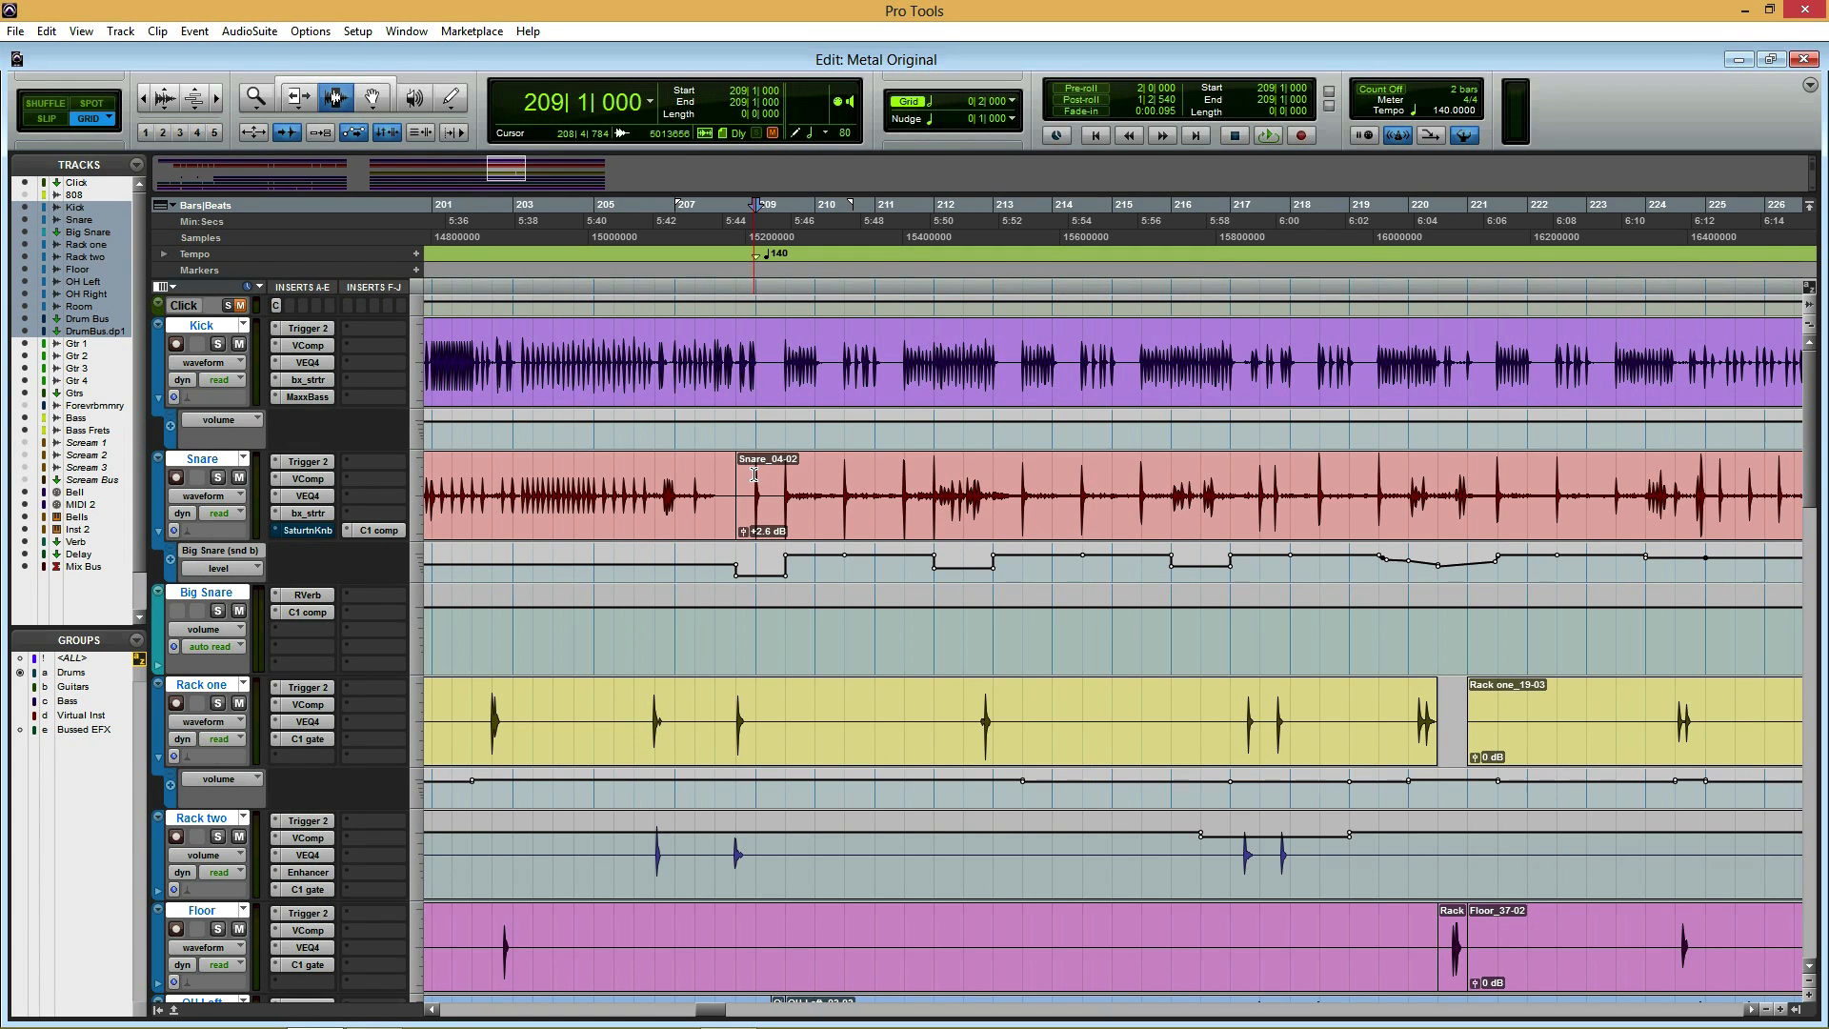
- Audition the song from bar 209, solo the Drums group tracks, and play the same section again
key("space")
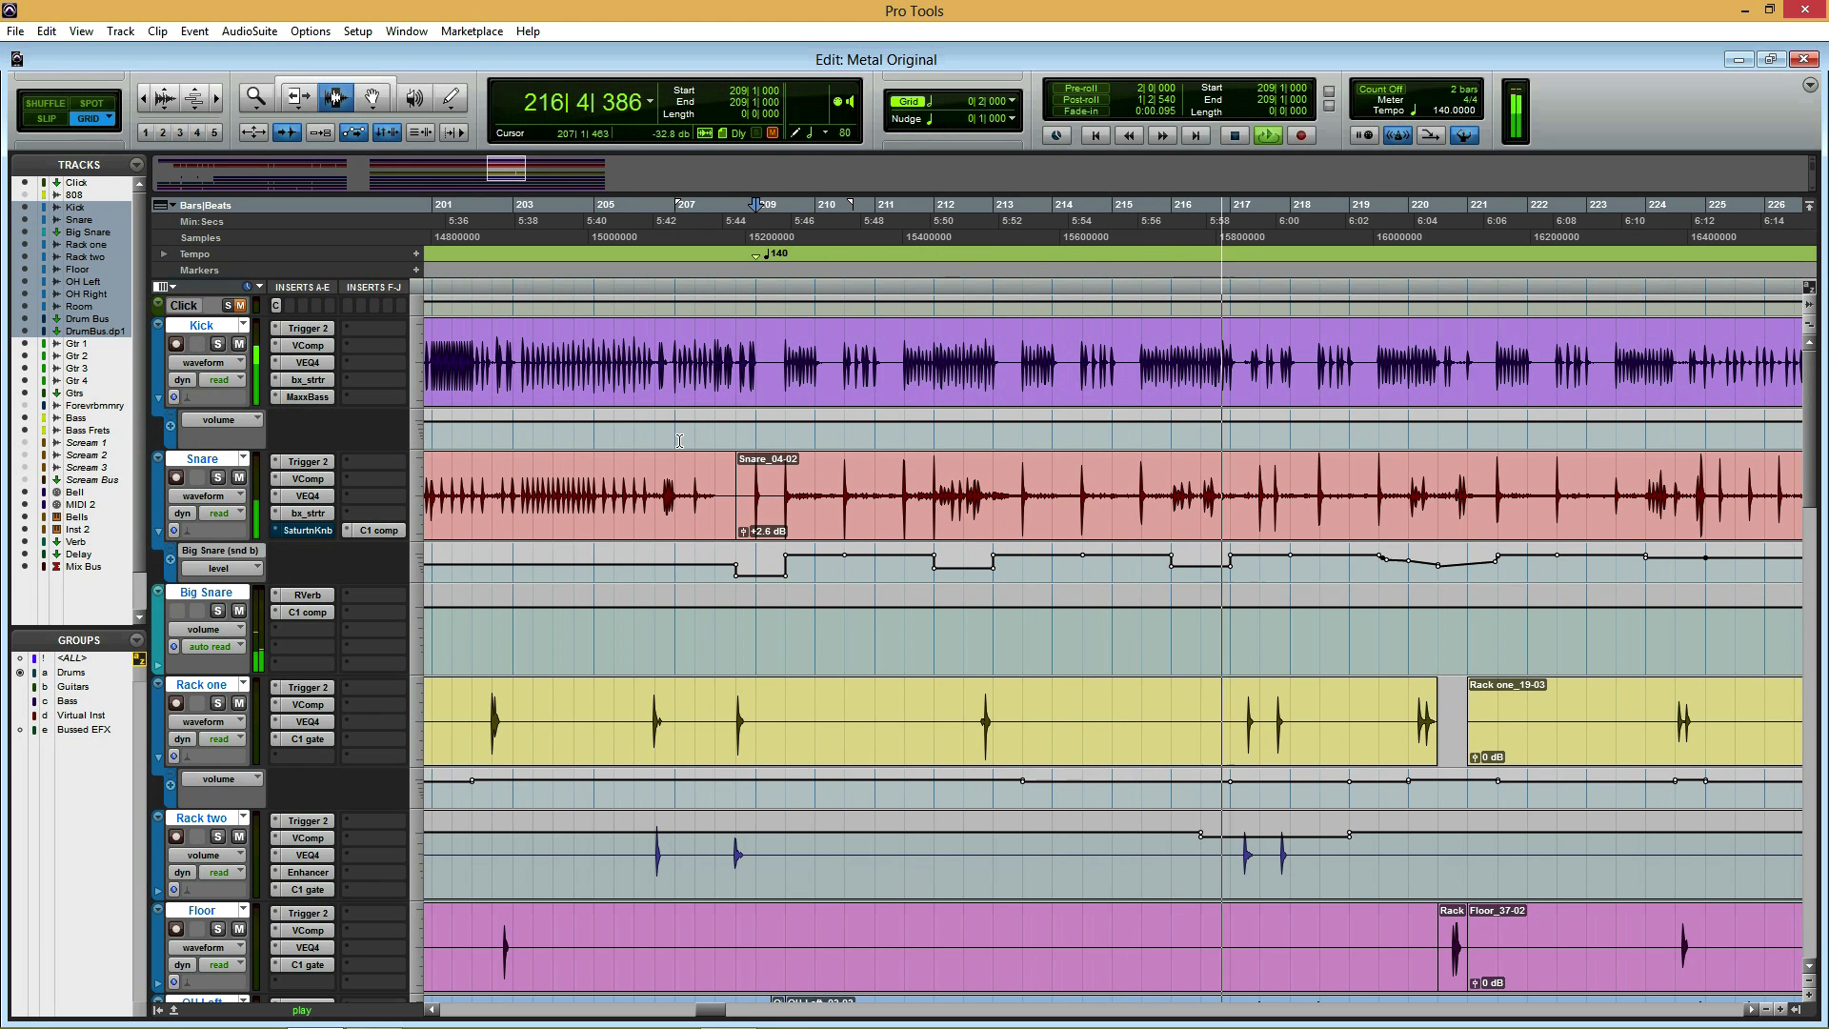
key("space")
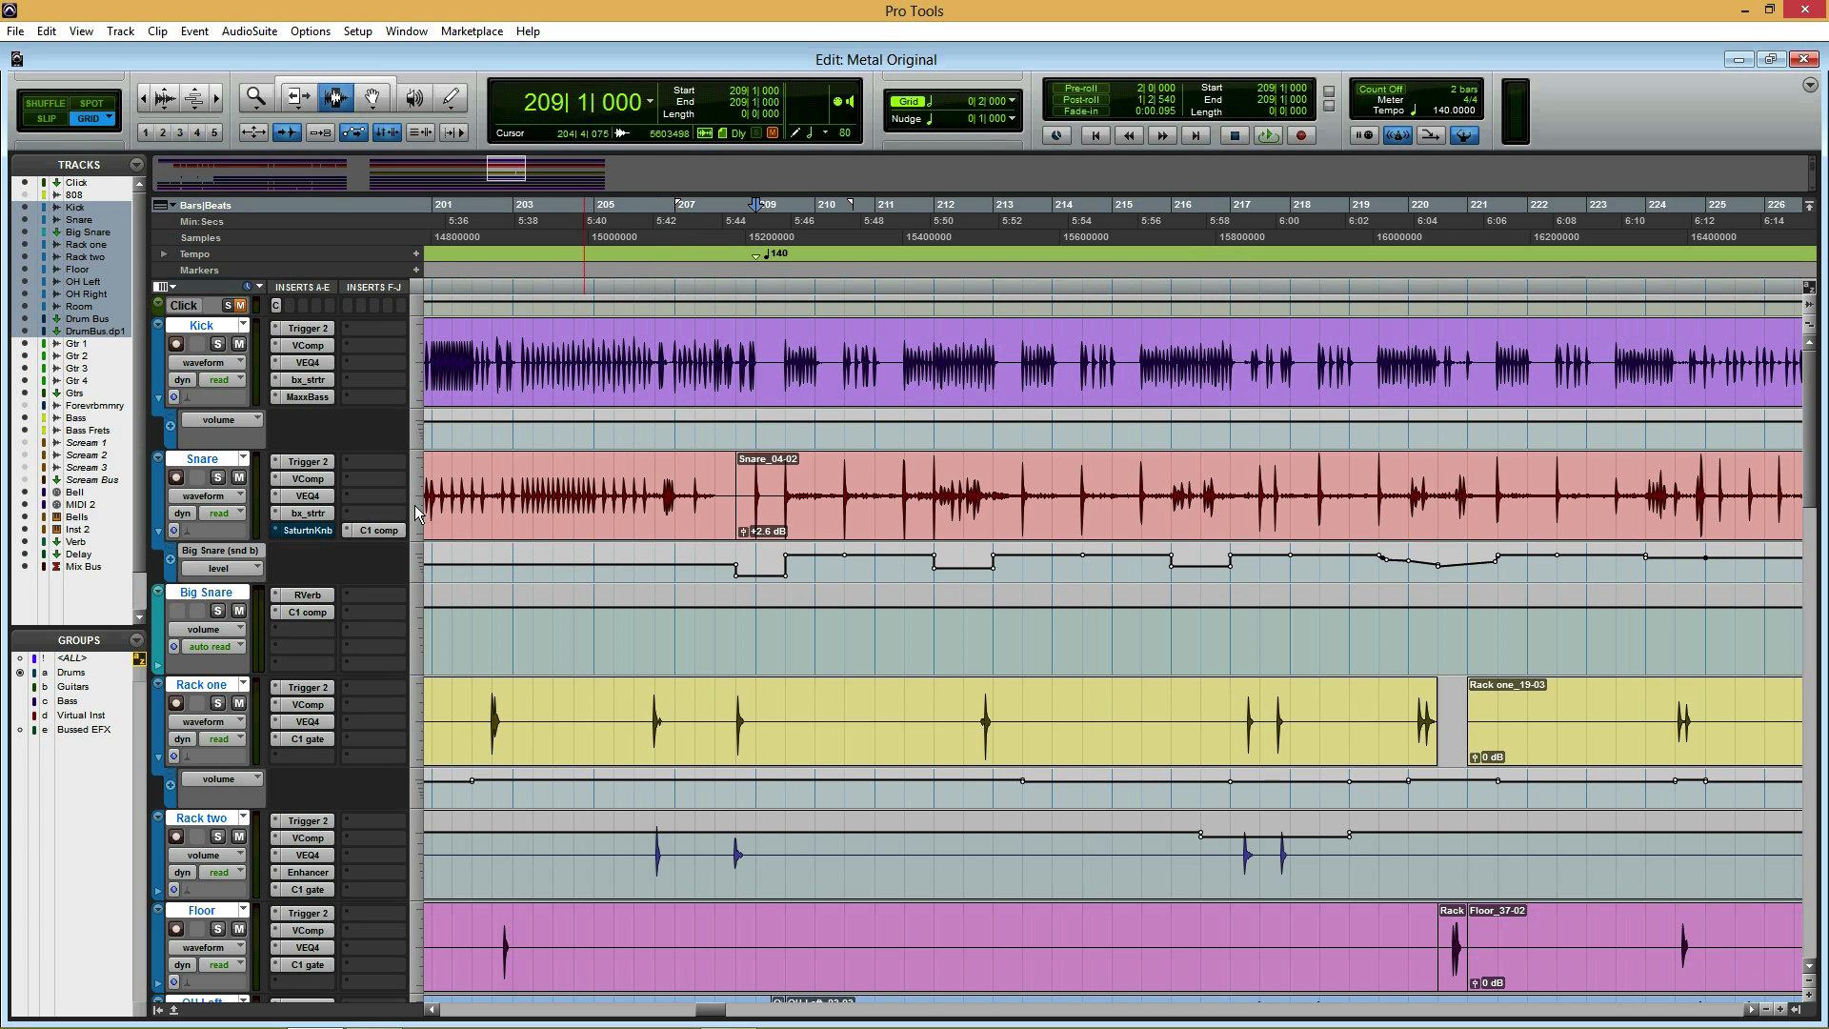
left_click(218, 477)
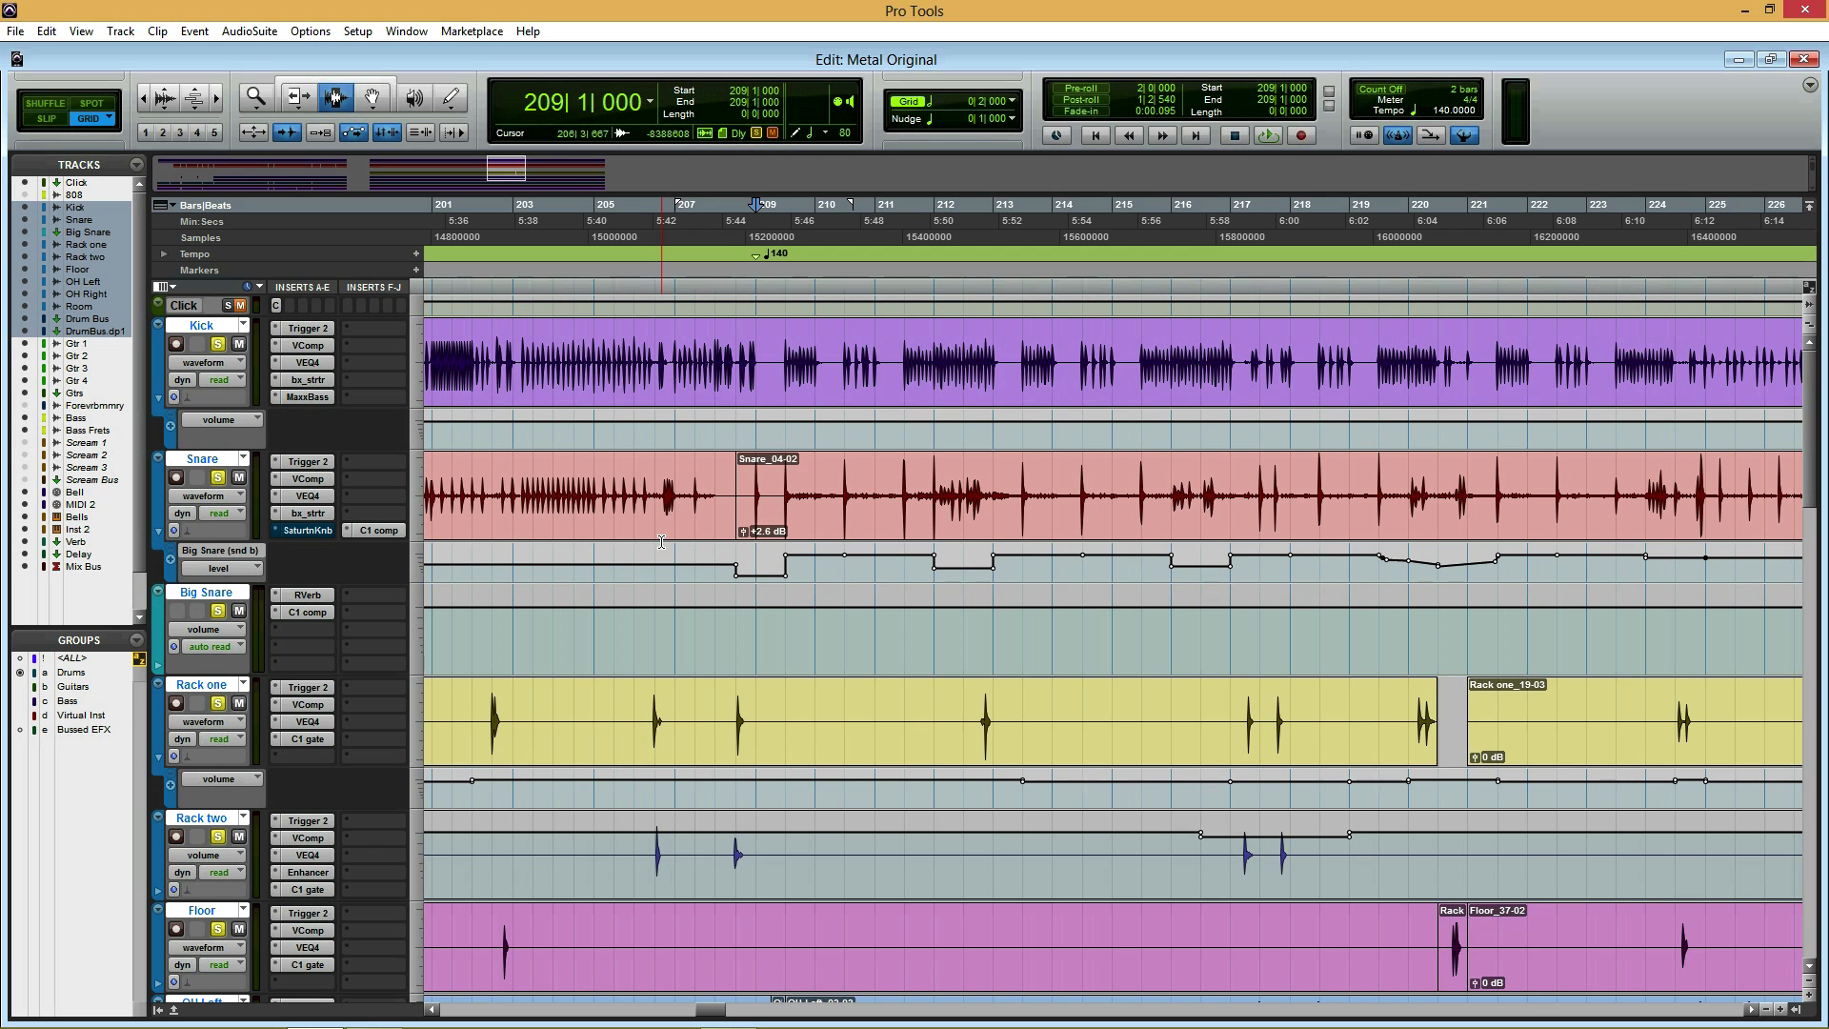
key("space")
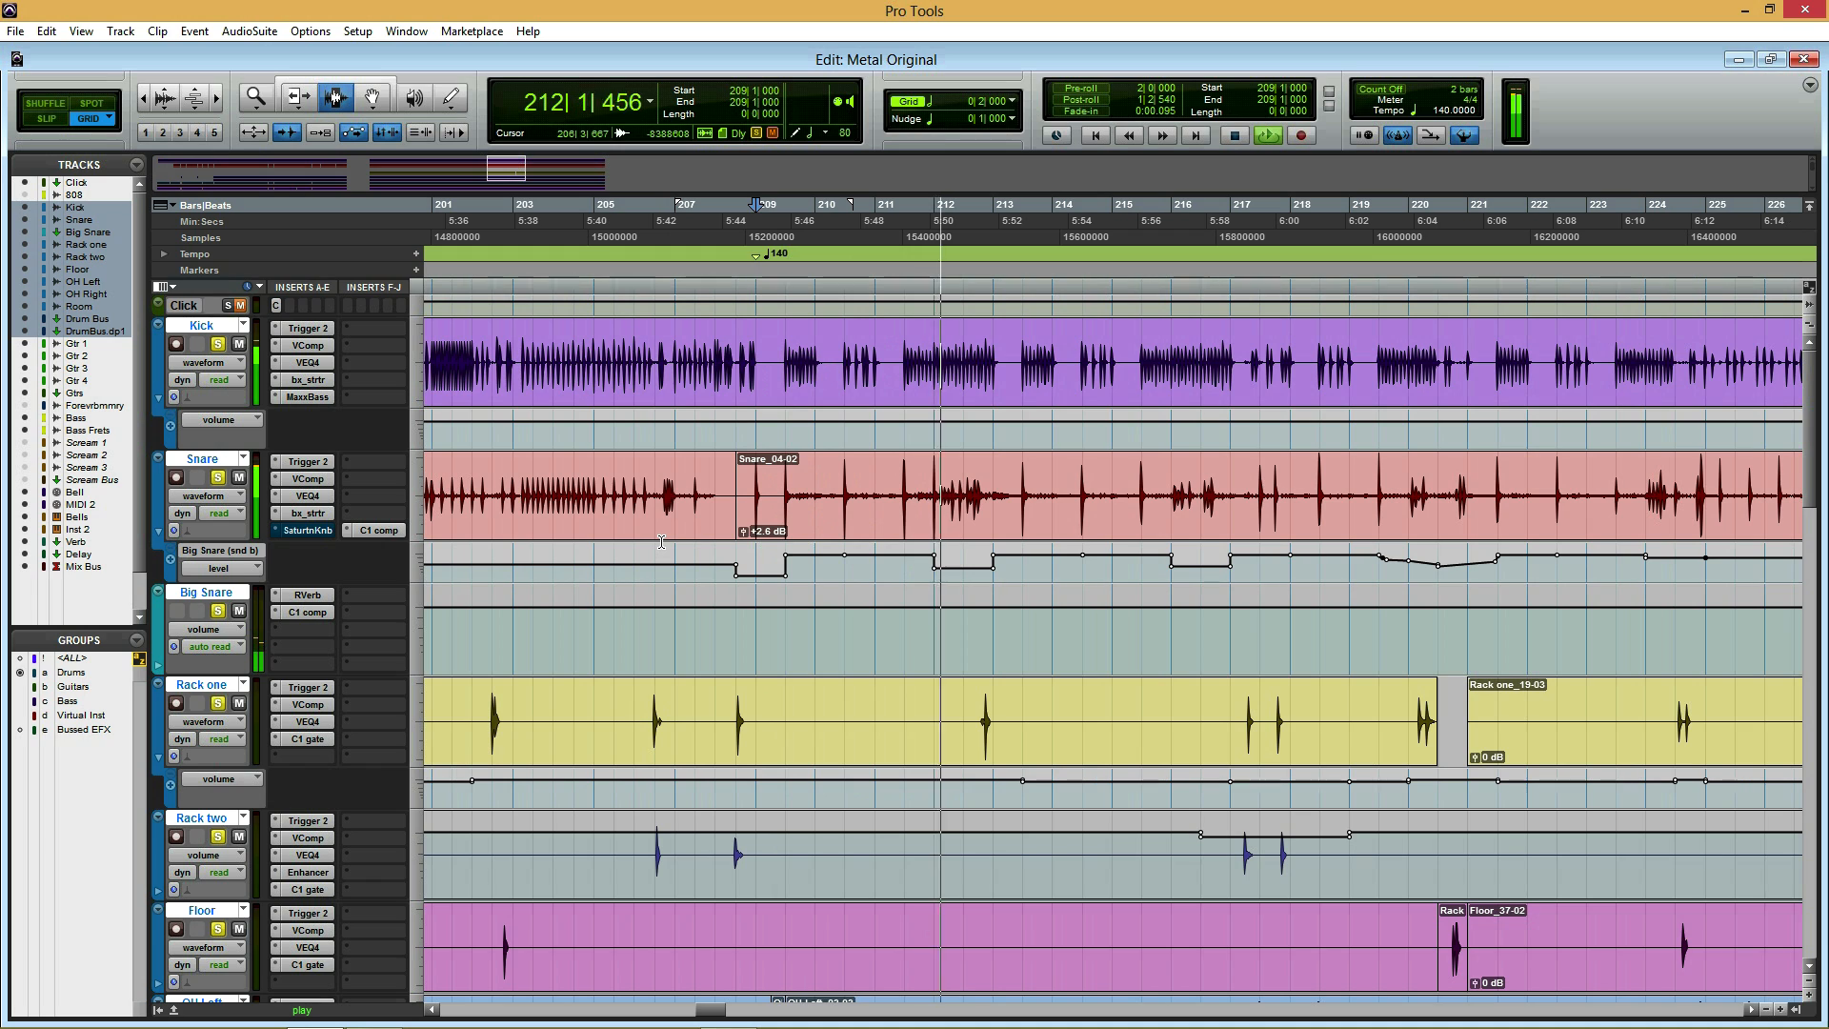
key("space")
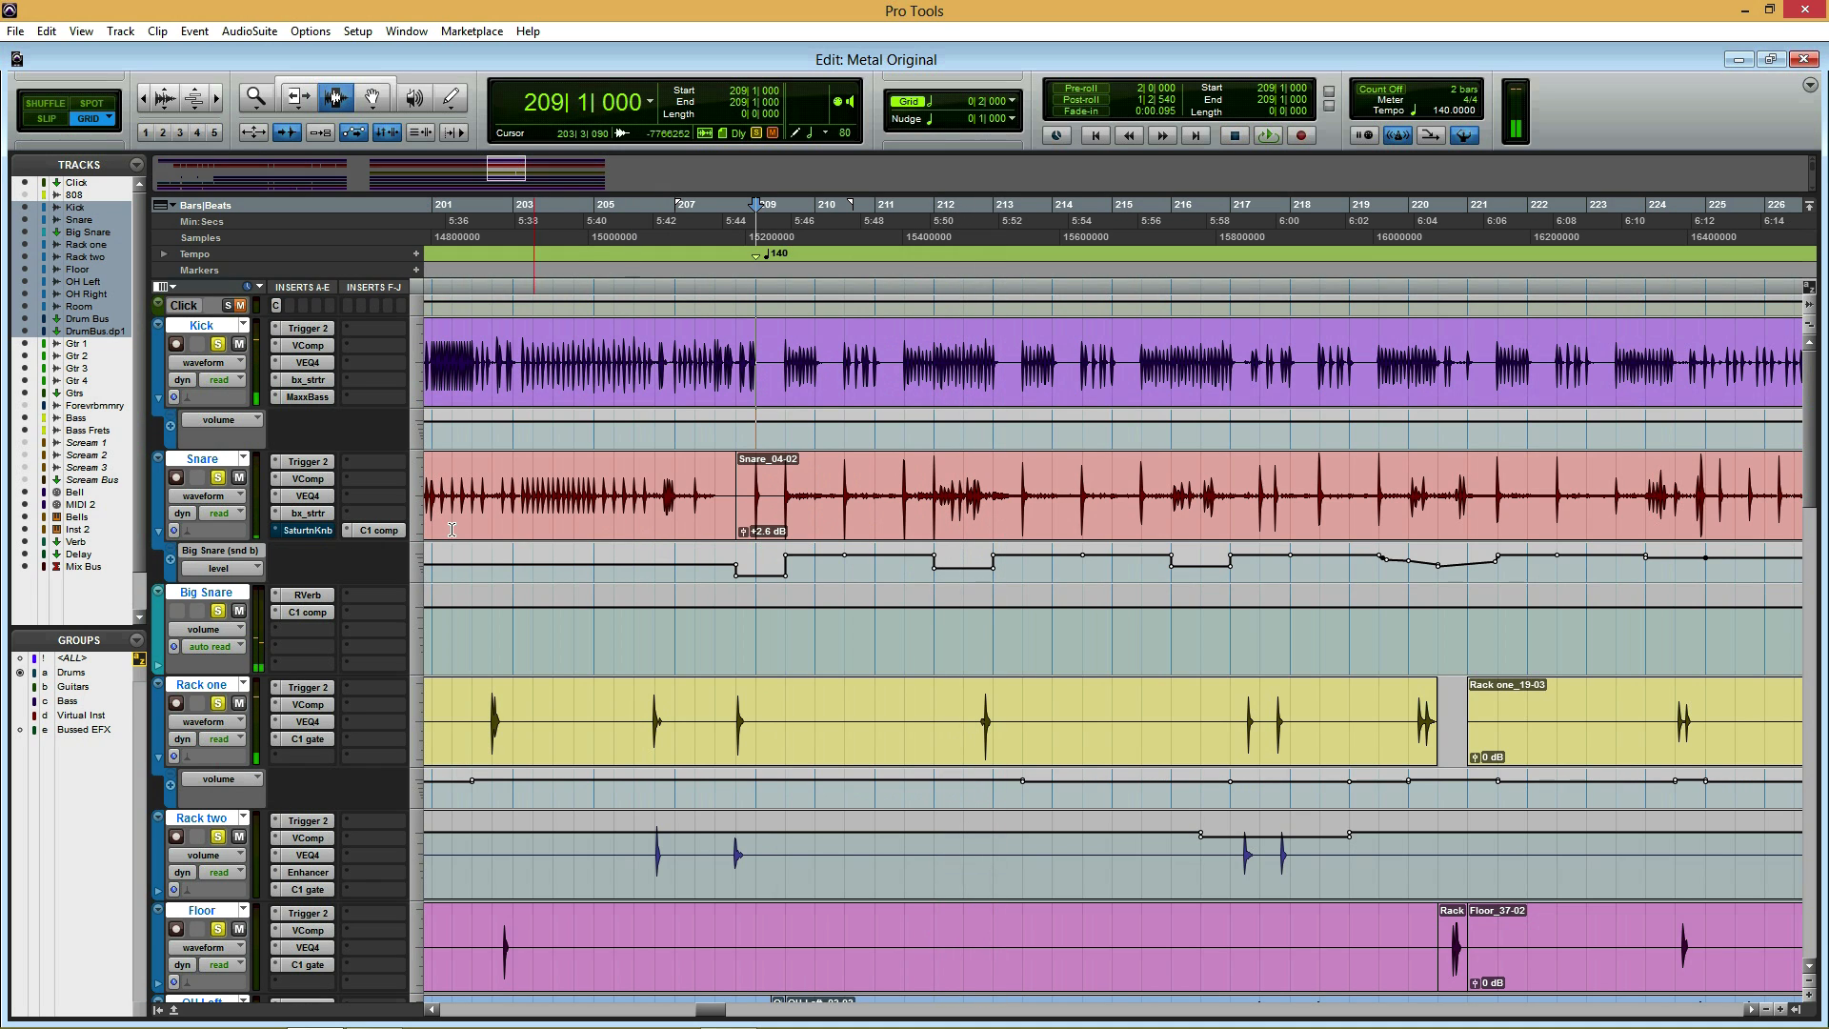
- Bypass the existing bx_saturator insert on the Snare track
right_click(309, 514)
left_click(318, 516)
- In the mixer, audition the drums with the Snare fader raised to +4.5 dB, and reset that fader to 0 dB
key("ctrl+equal")
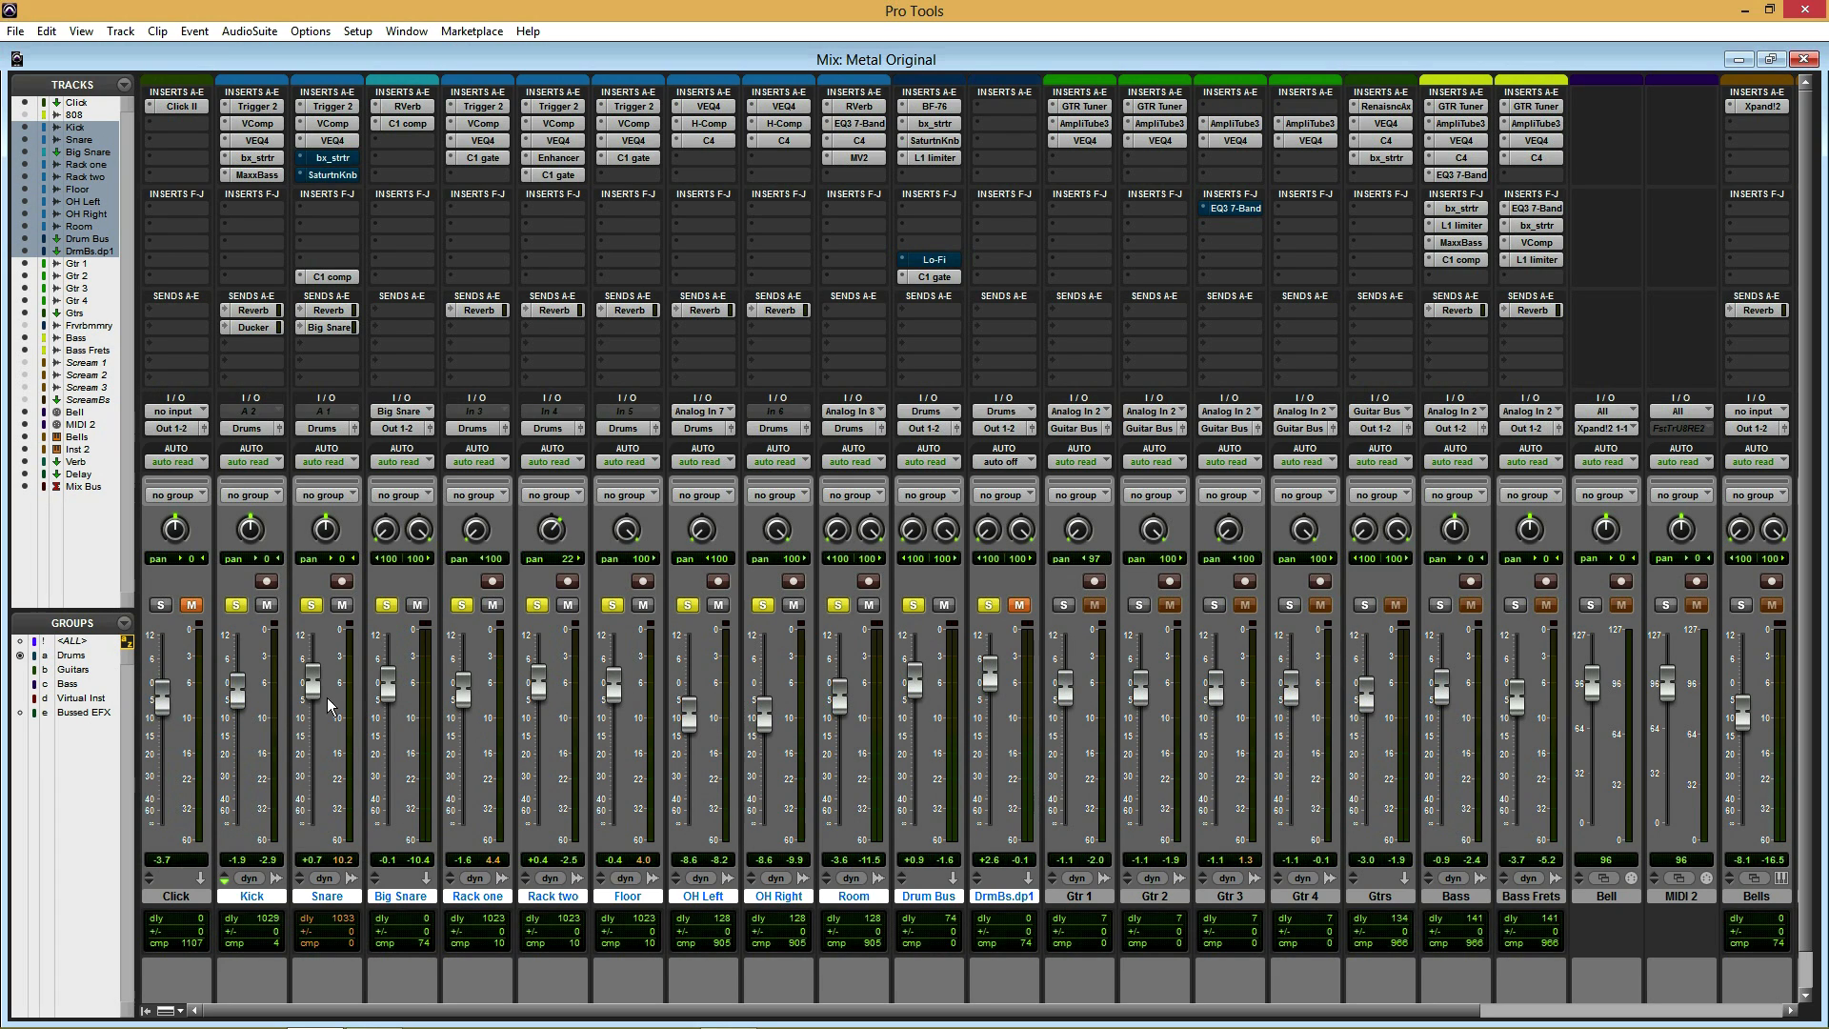
mouse_move(314, 692)
left_mouse_down()
mouse_move(338, 678)
mouse_move(317, 676)
left_mouse_up()
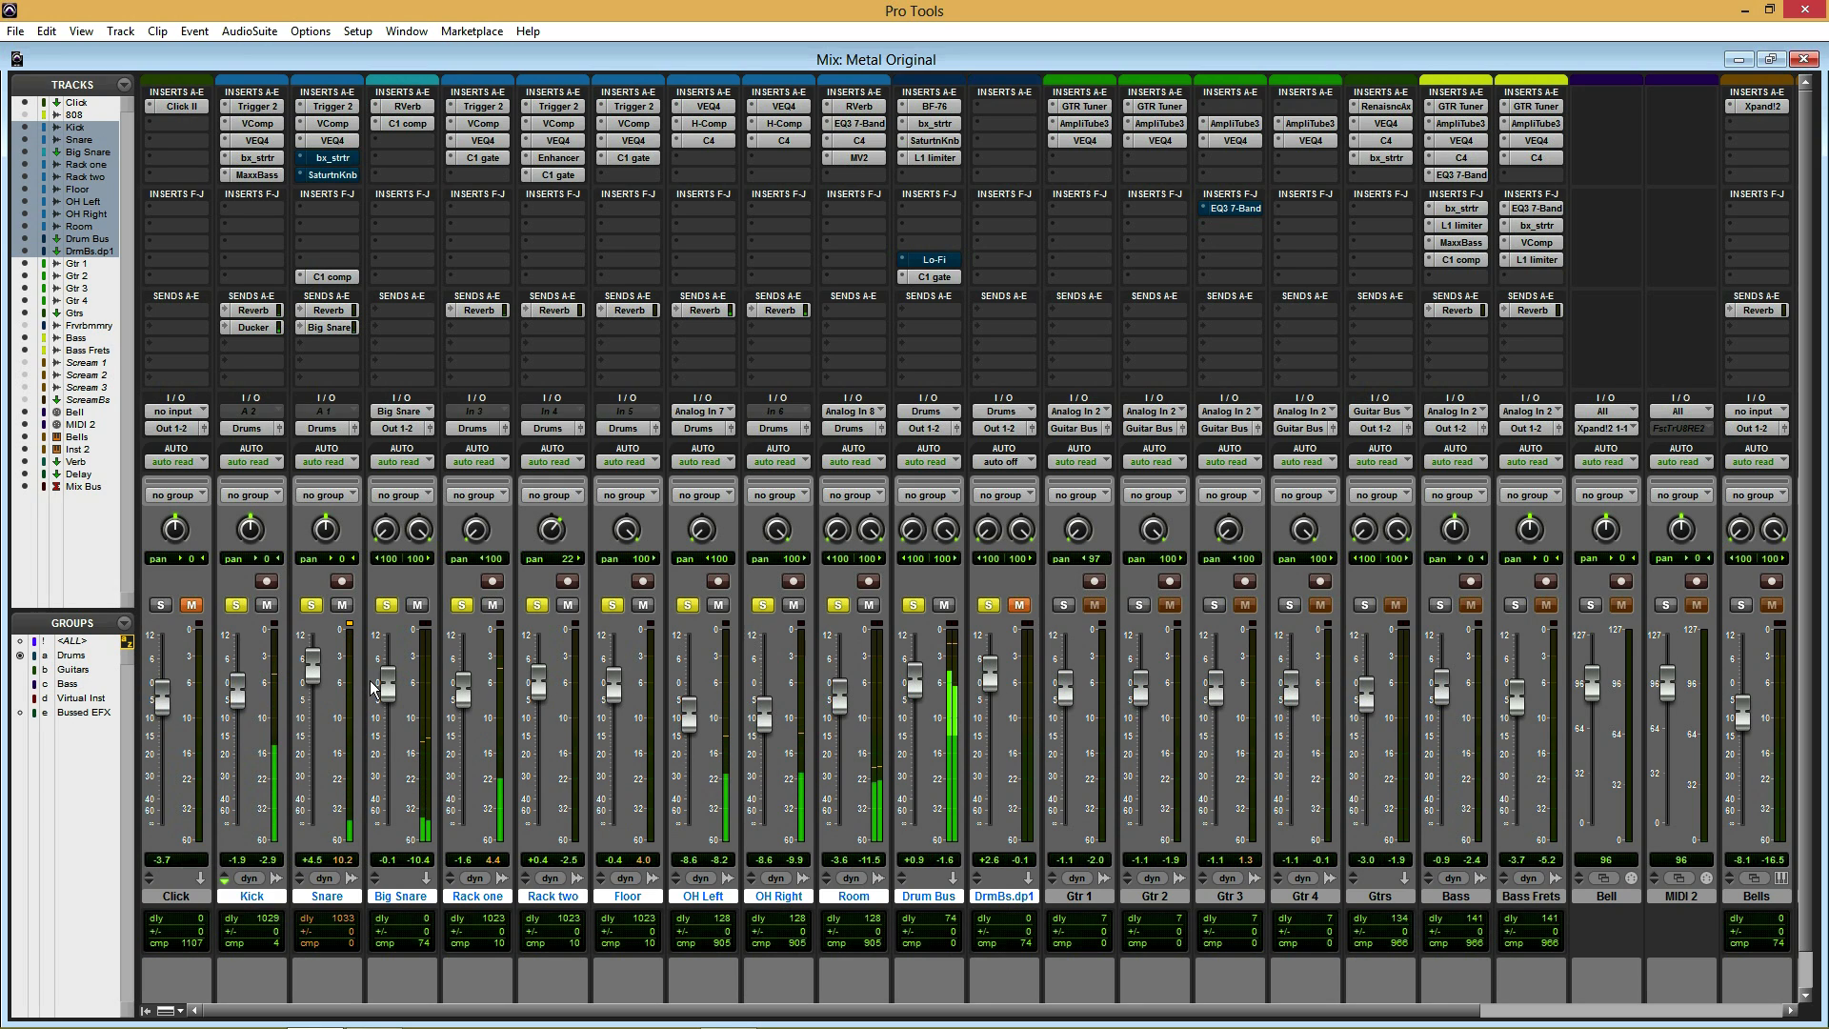
key("space")
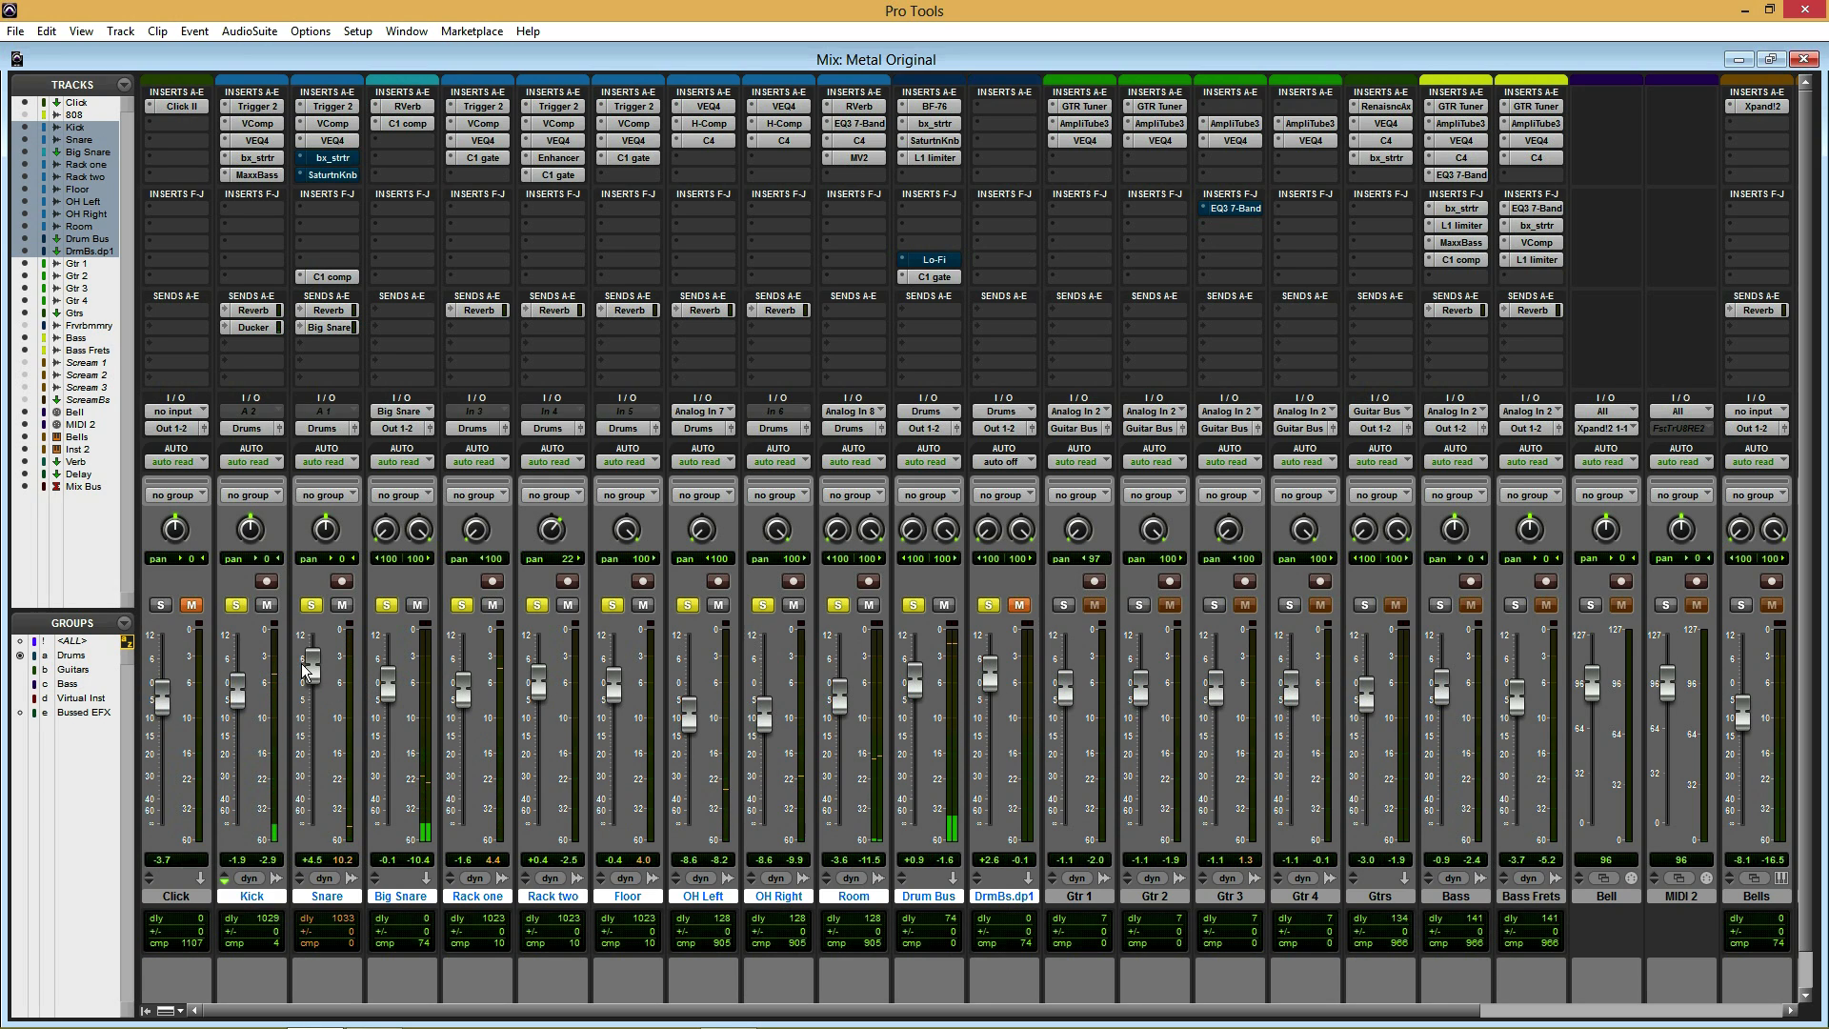
left_click(309, 667, "alt")
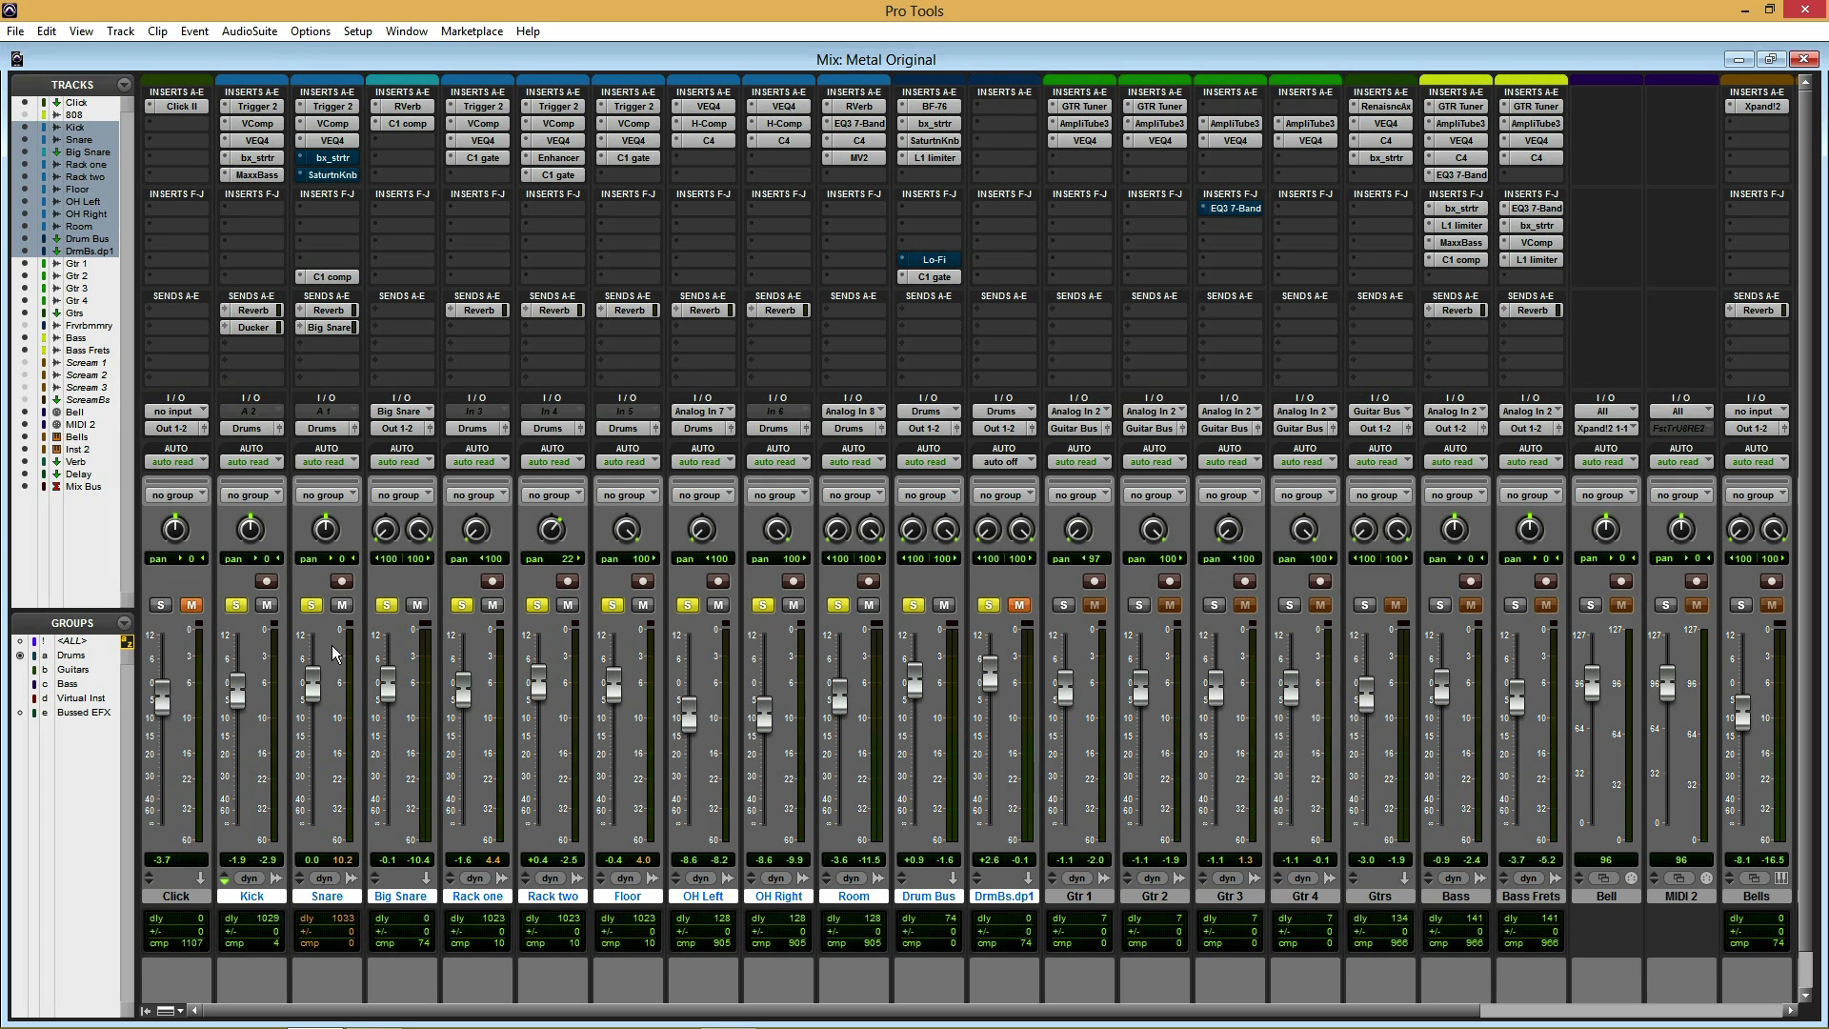
- Insert a mono bx_saturator from the Harmonic category in the first F-J insert slot of the Snare track
right_click(338, 164)
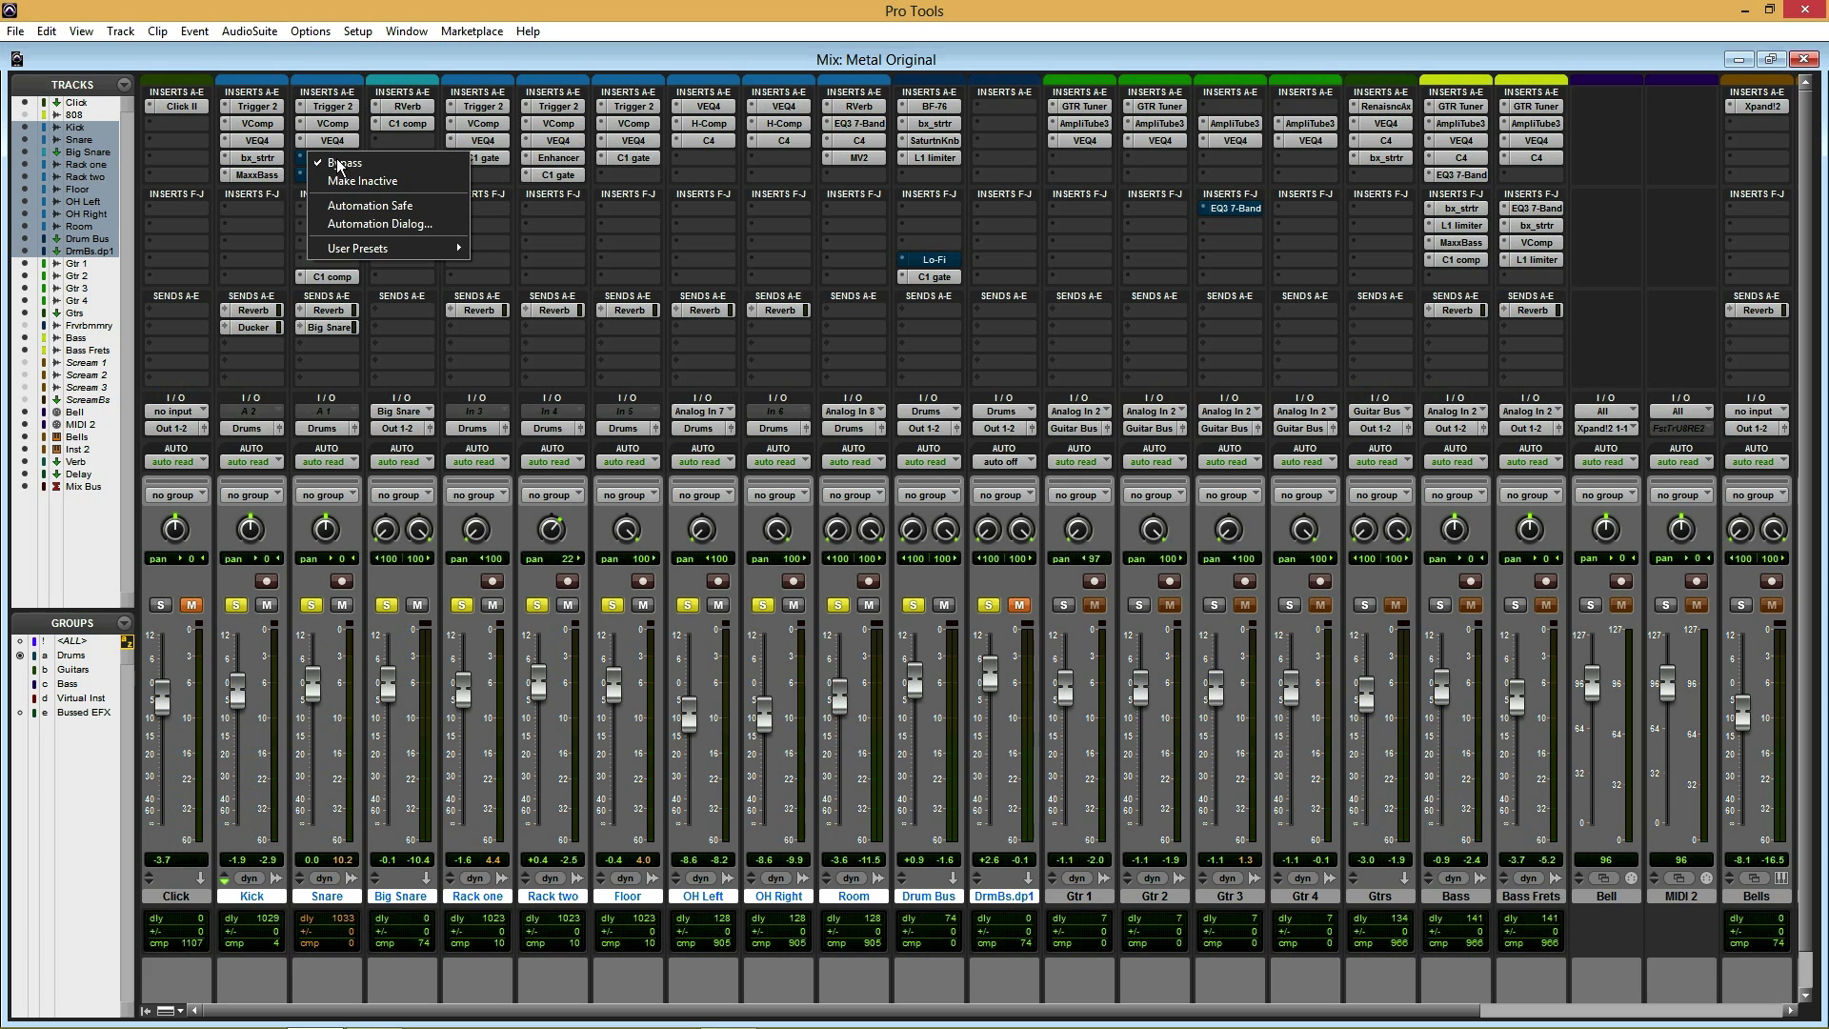
left_click(595, 55)
left_click(339, 209)
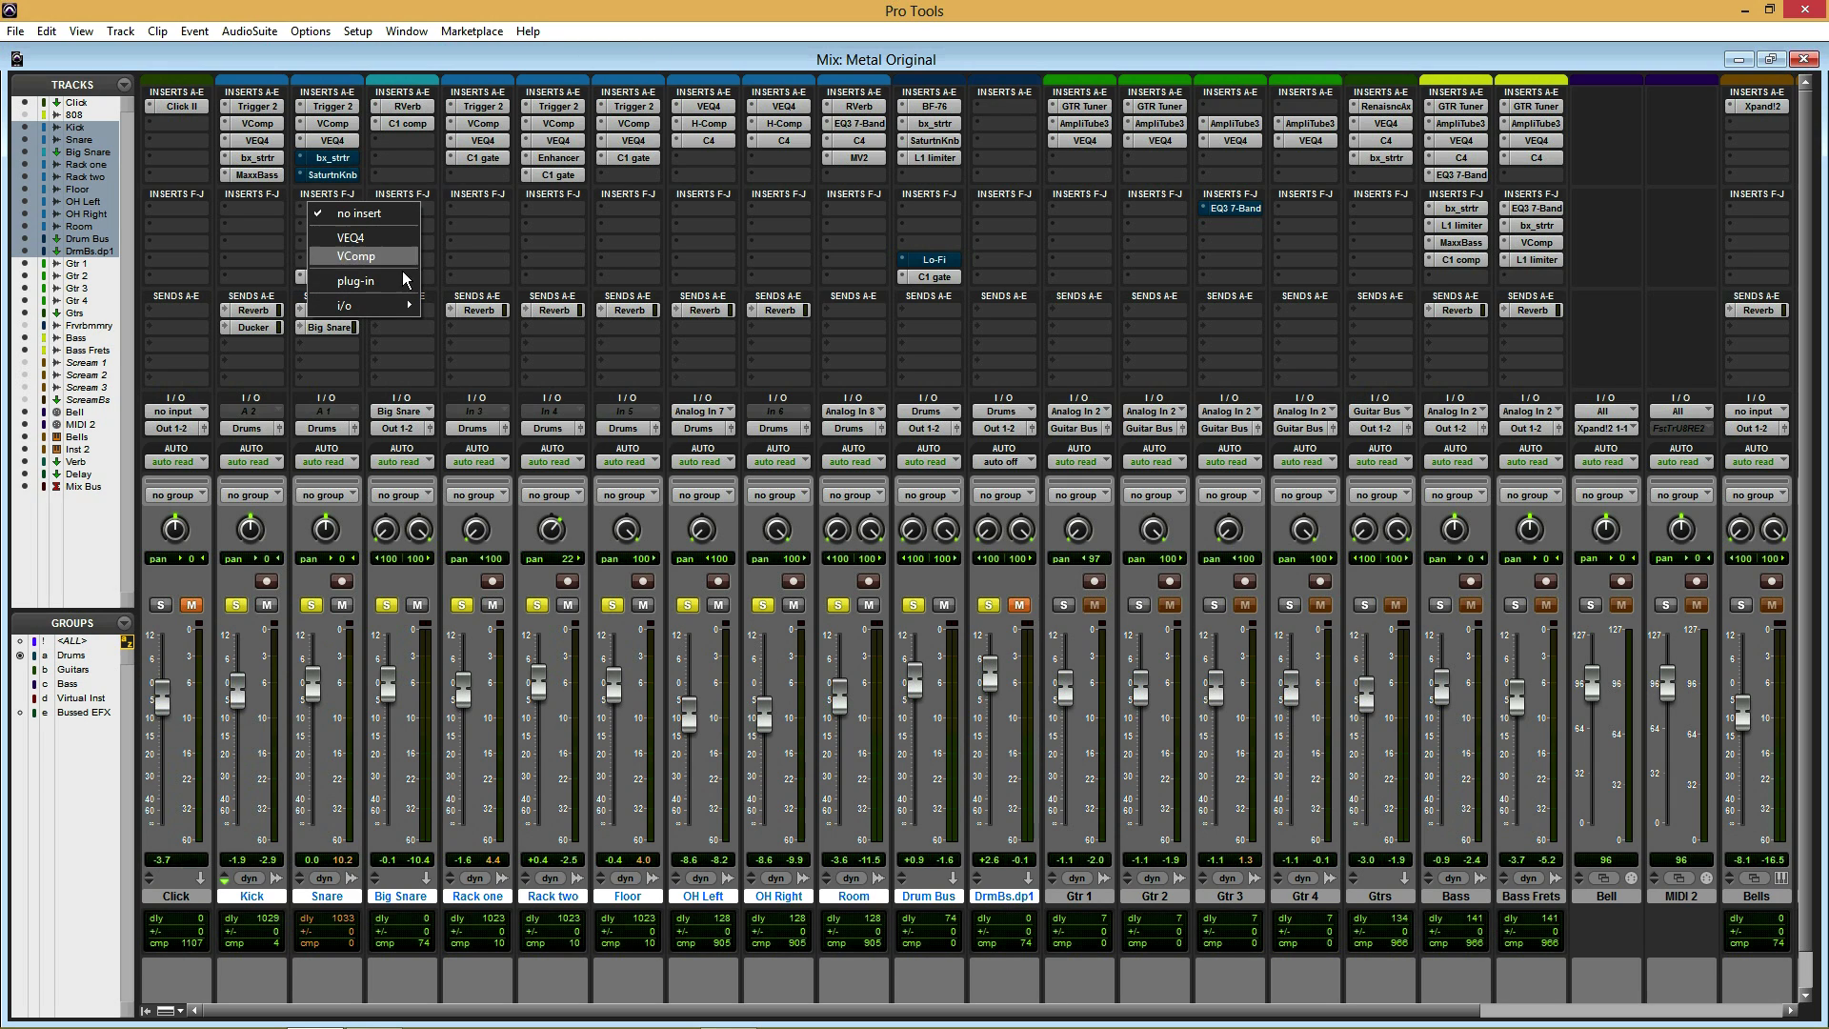
mouse_move(417, 285)
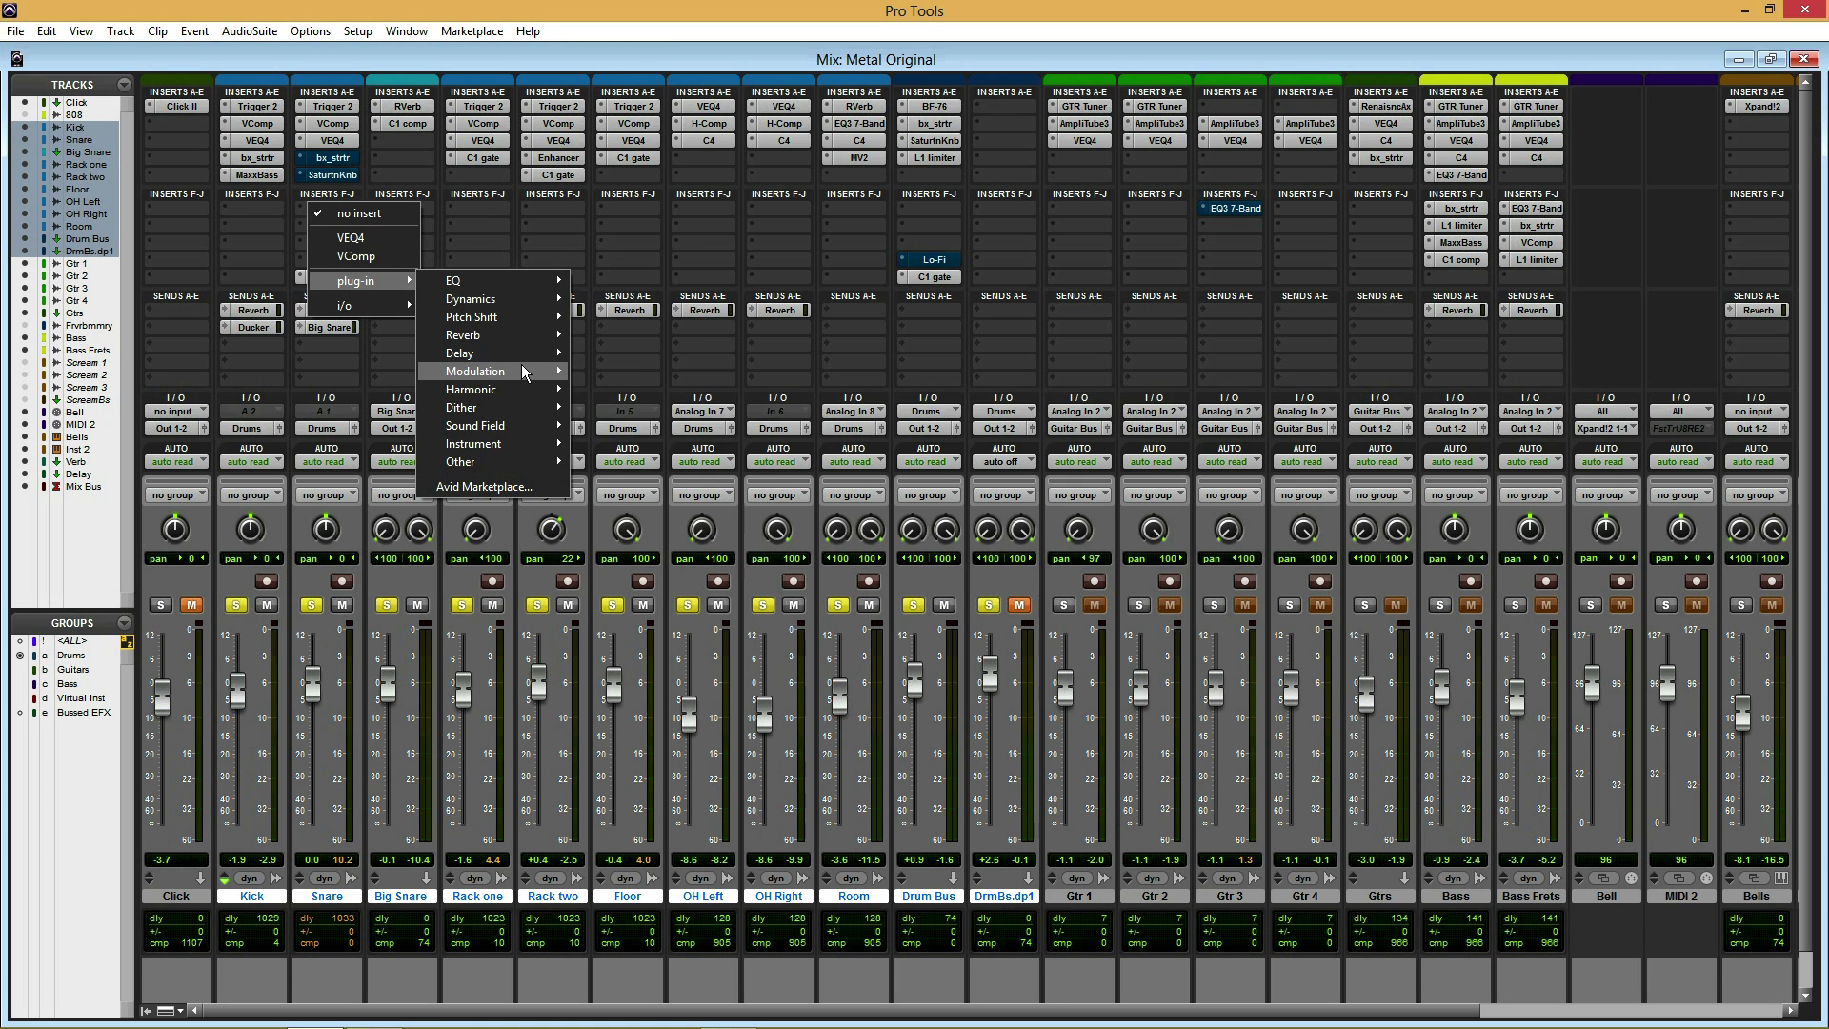
mouse_move(516, 388)
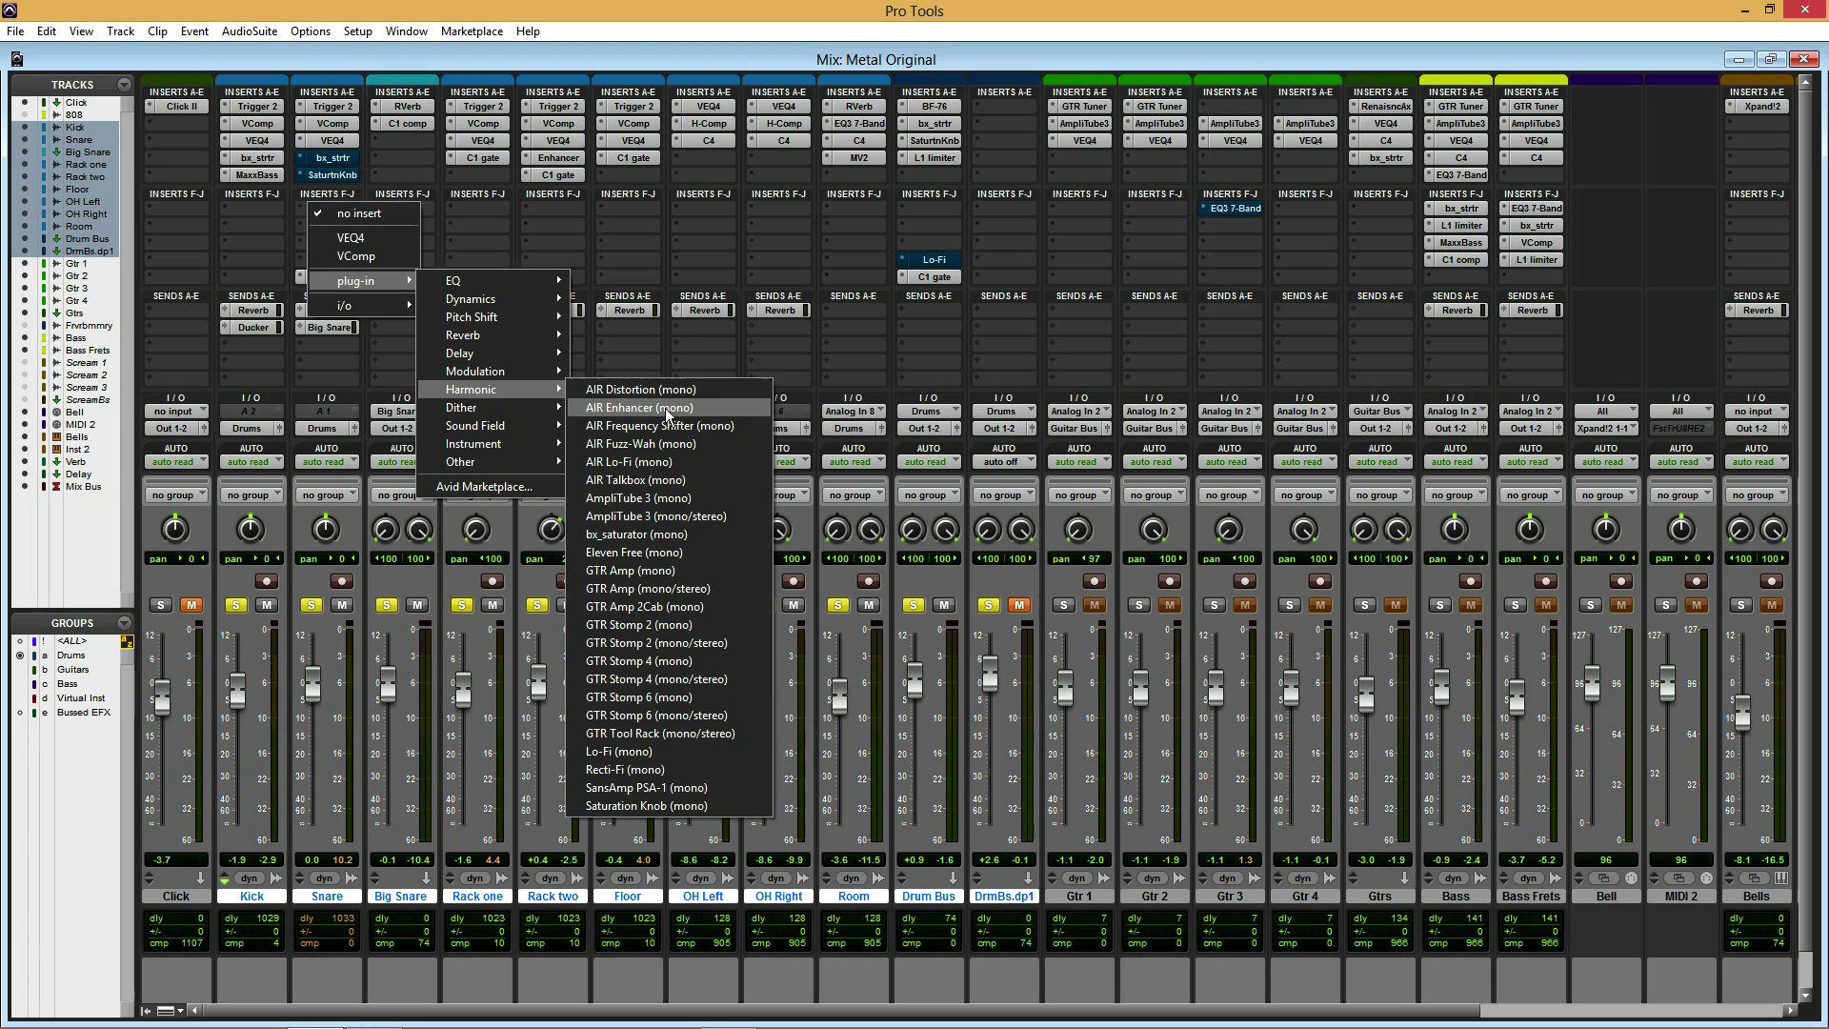
left_click(657, 534)
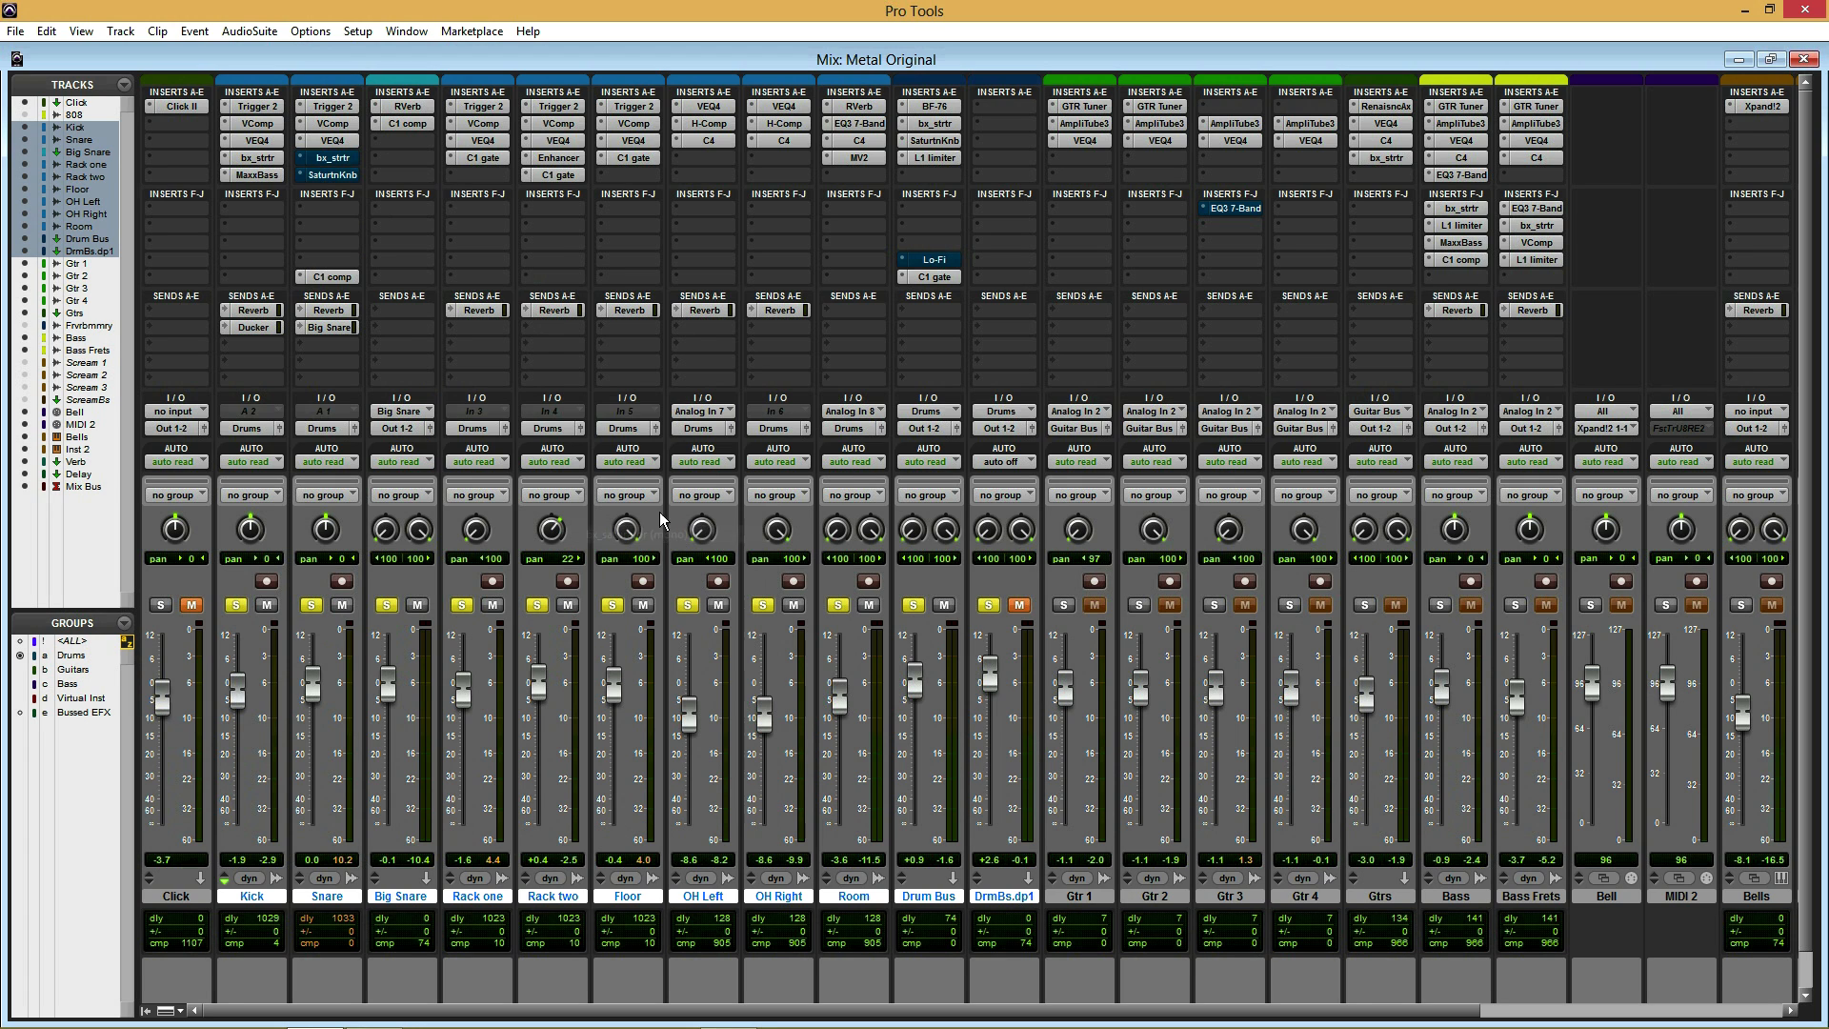
left_click_drag(1416, 145, 1033, 140)
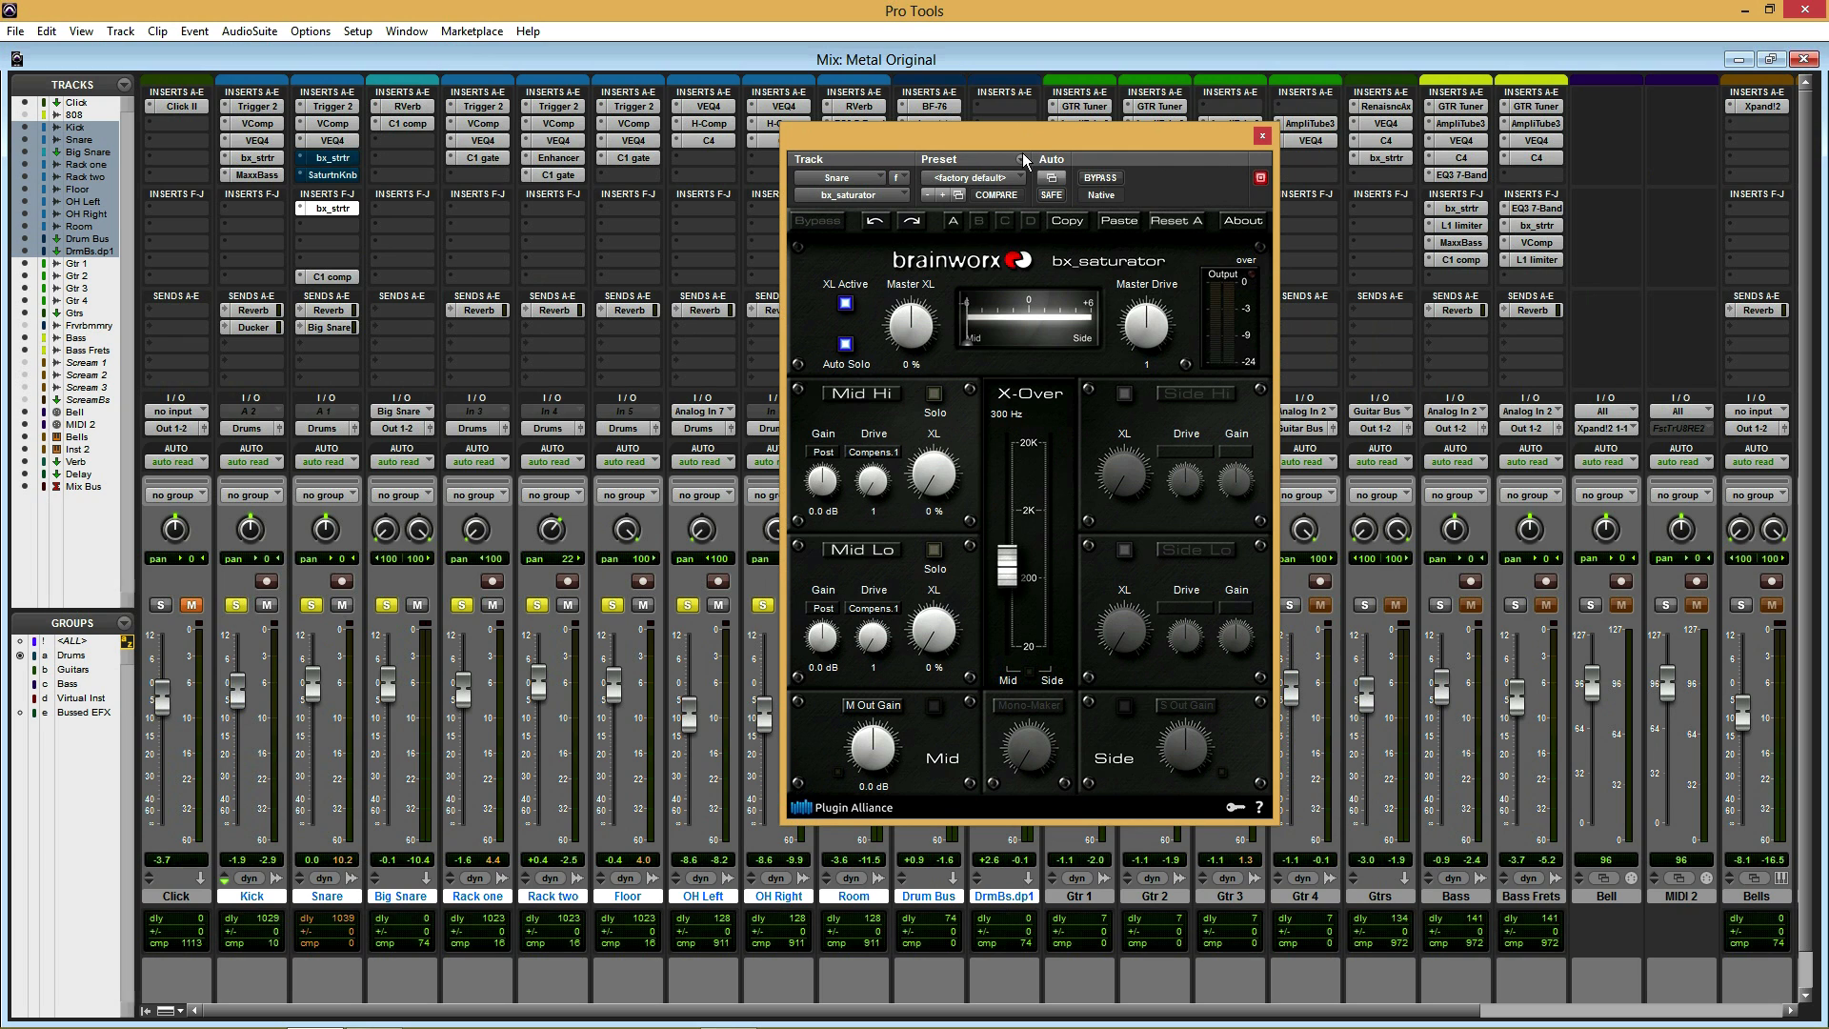
- In the Edit window, select bars 209 to 213 across the tracks, keeping the bx_saturator window accessible
key("ctrl+equal")
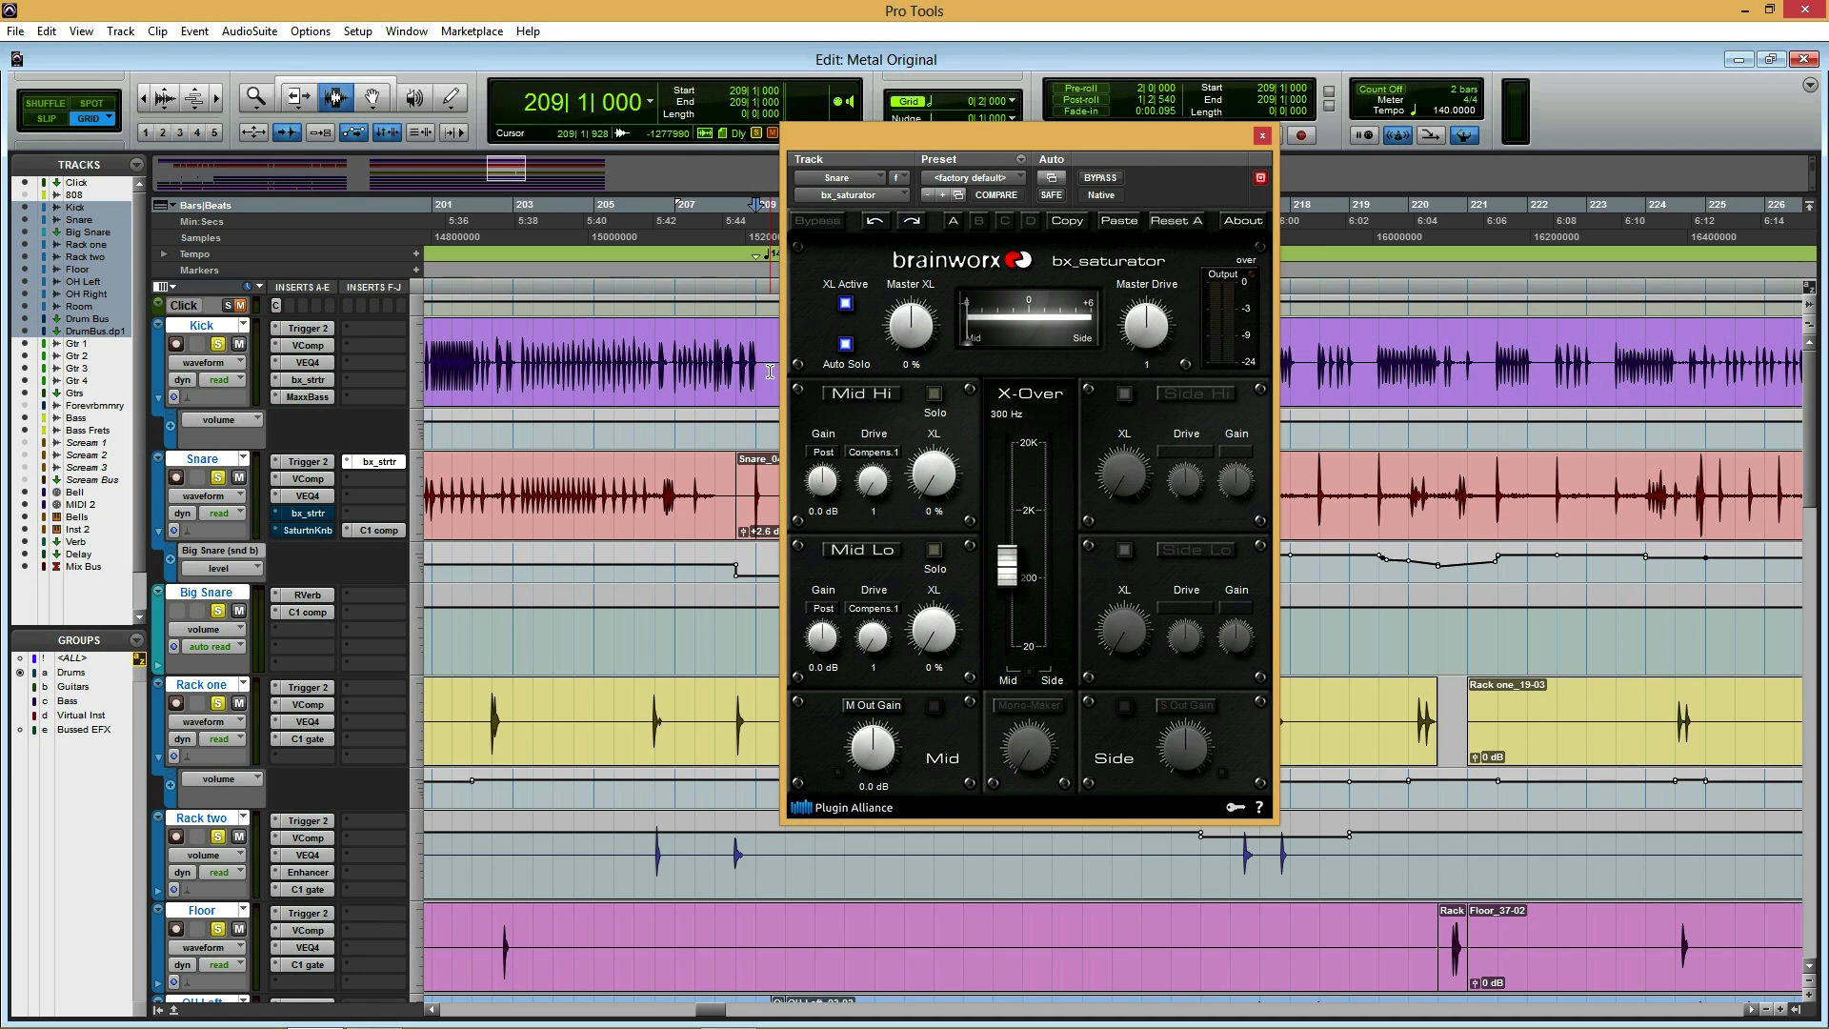
left_click_drag(1048, 135, 1367, 607)
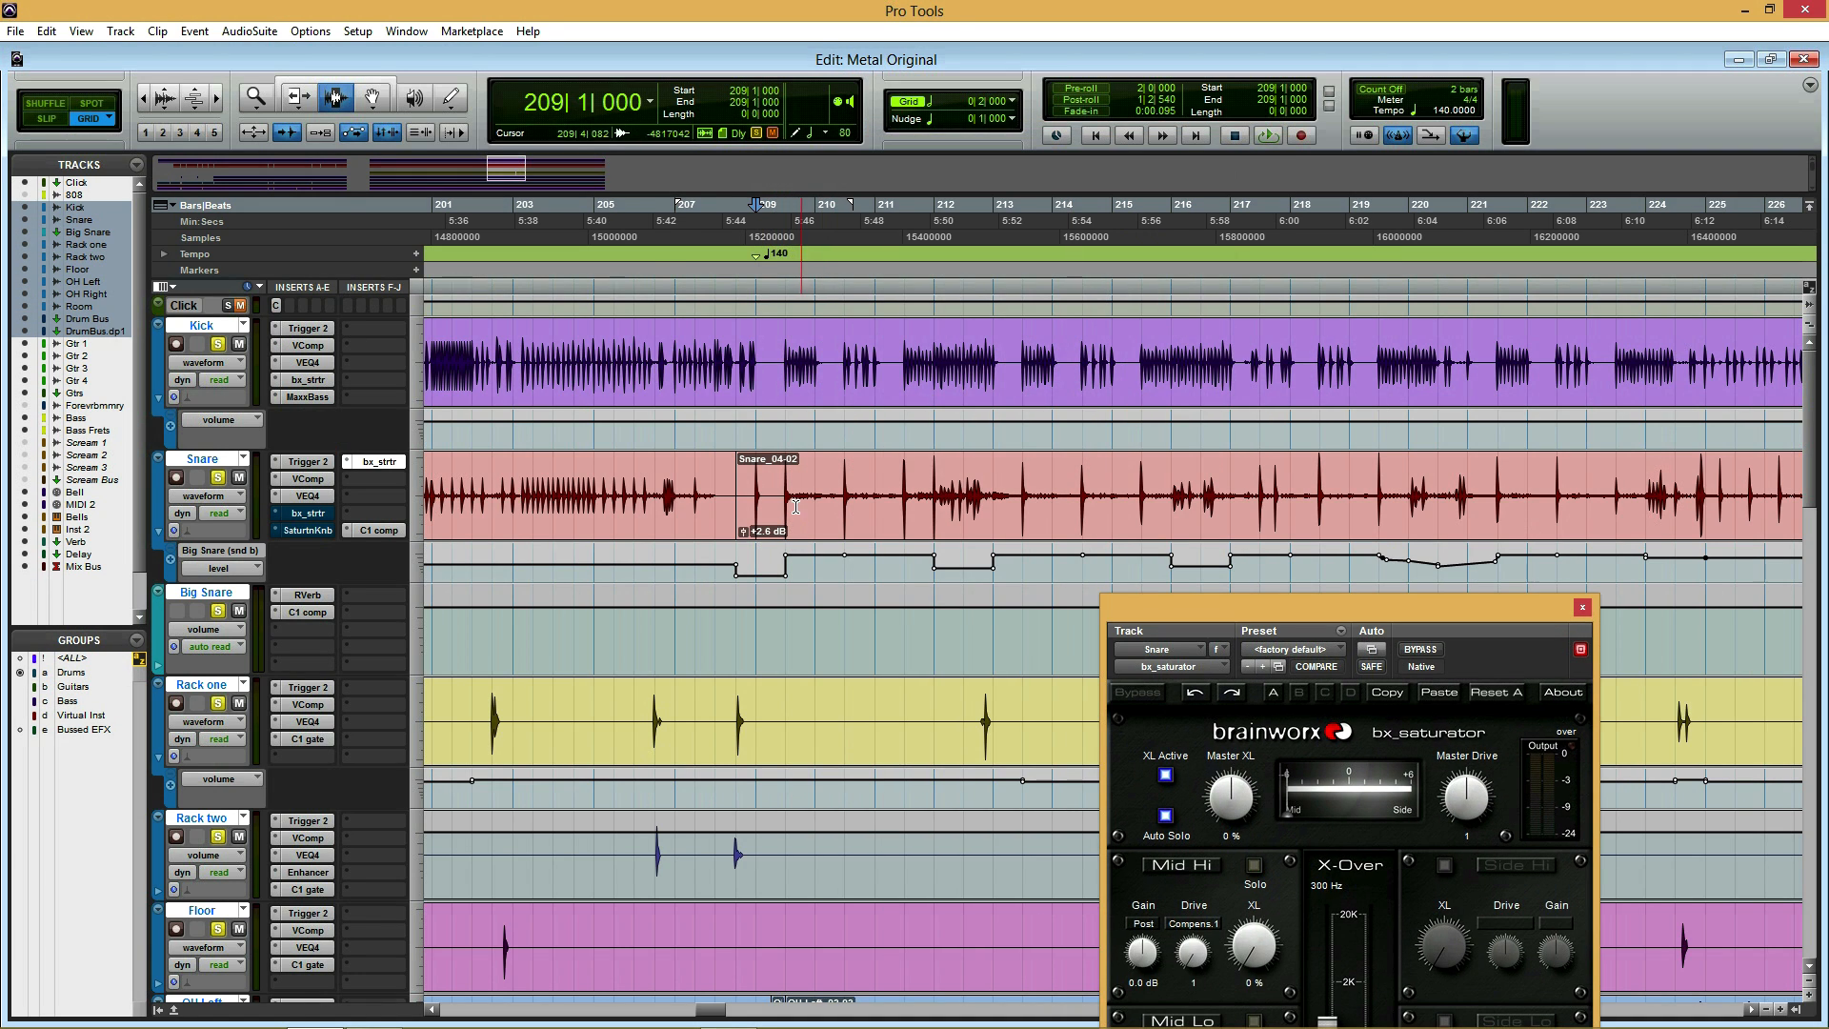
left_click_drag(756, 283, 998, 281)
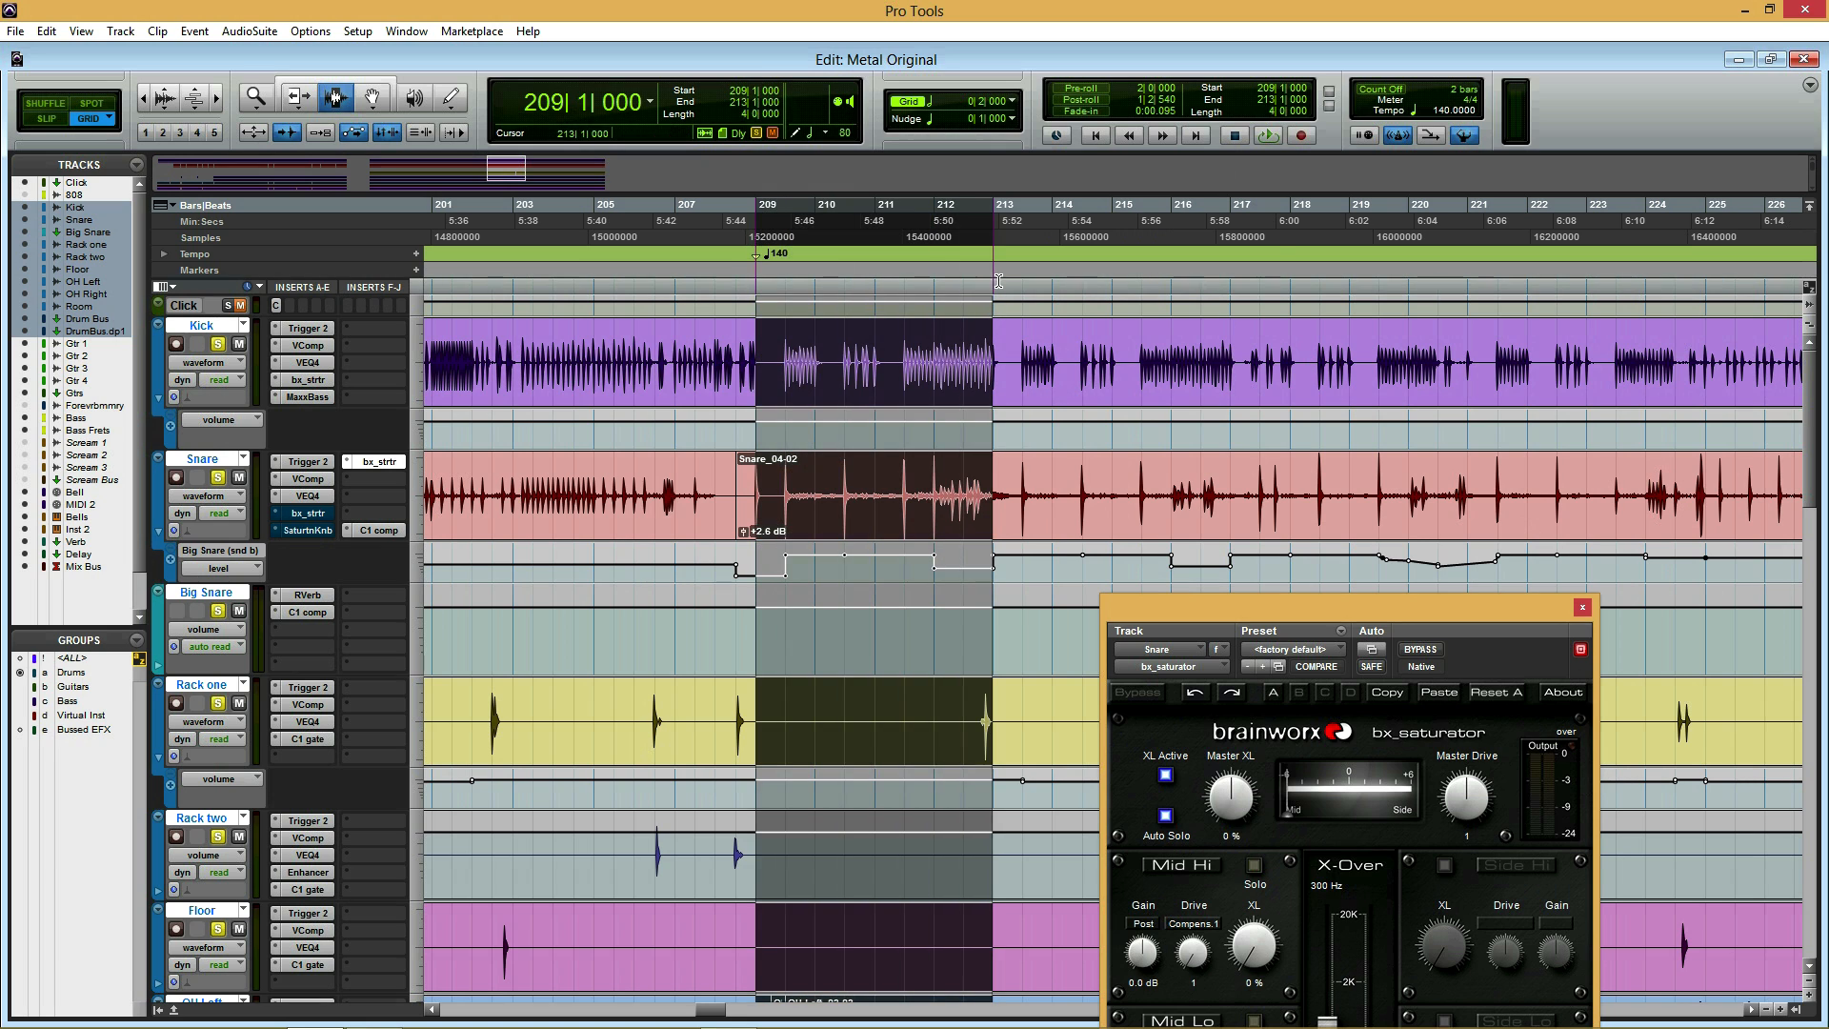
left_click_drag(1330, 613, 1241, 153)
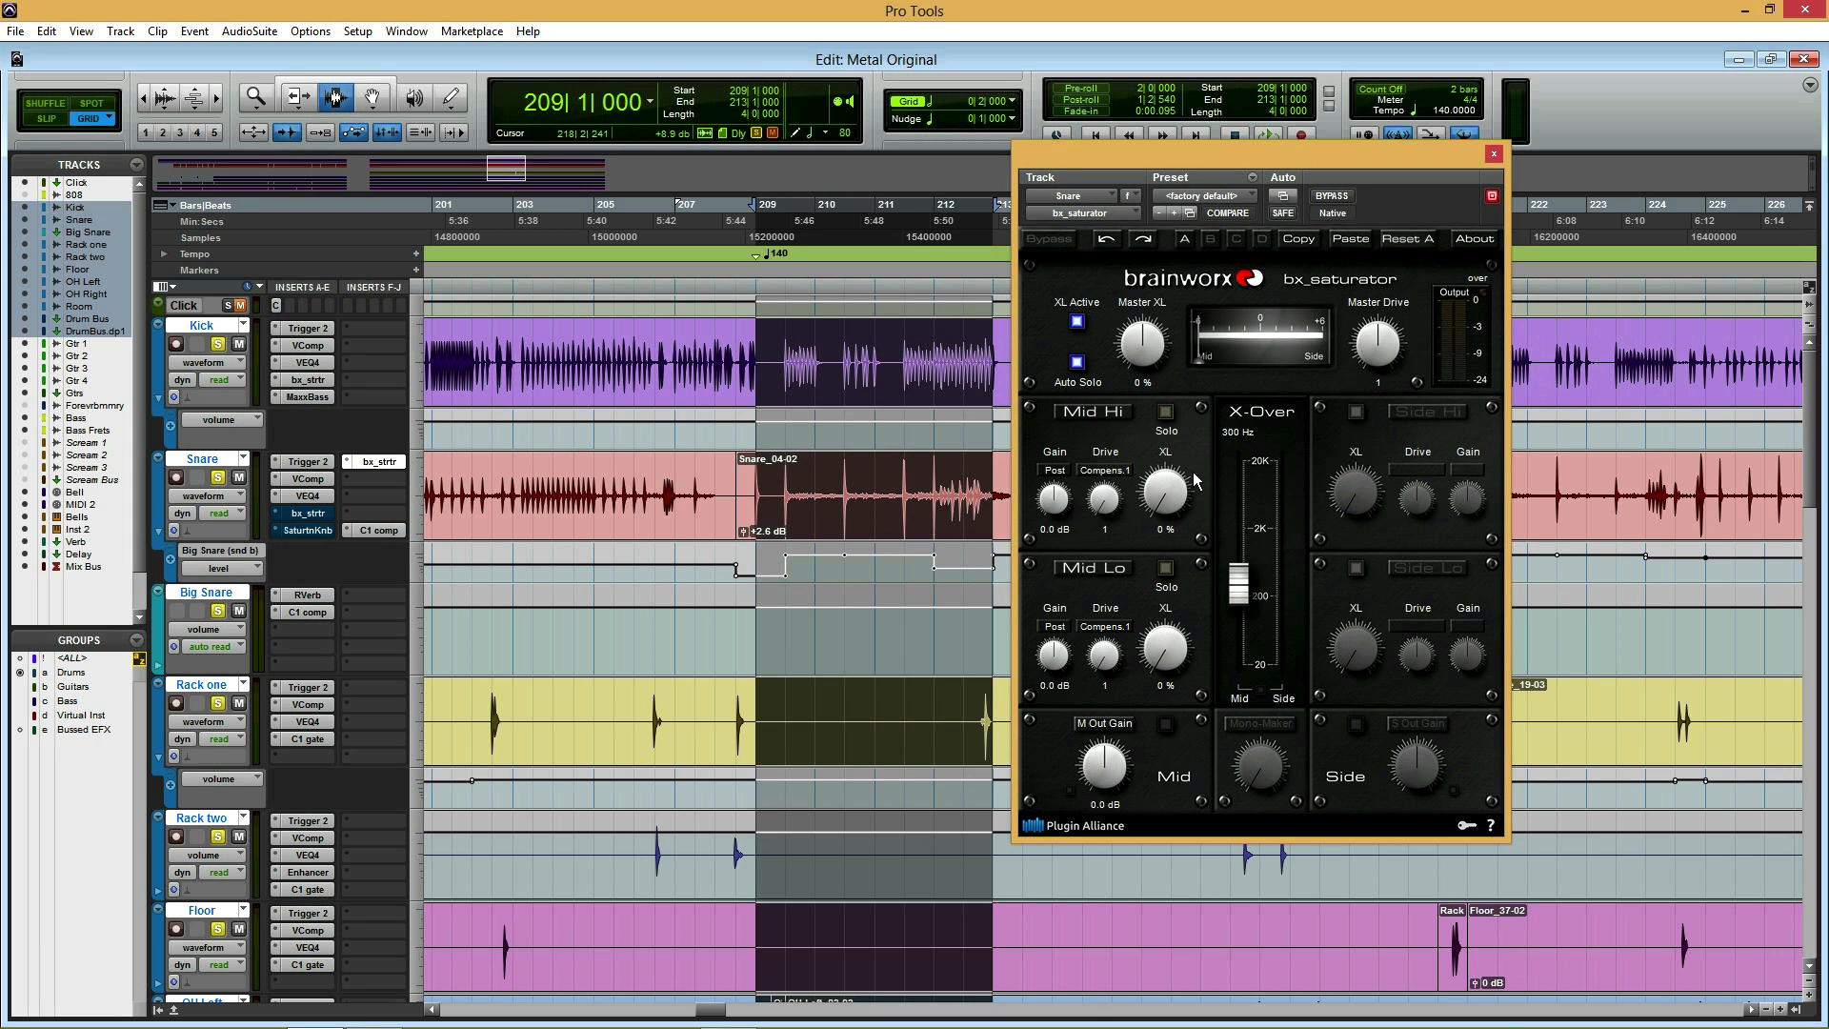
- Start playback, solo the Mid Lo band of the bx_saturator, and set its crossover to 708 Hz
left_click(1169, 414)
key("space")
left_click(1166, 569)
left_click_drag(1242, 586, 1245, 569)
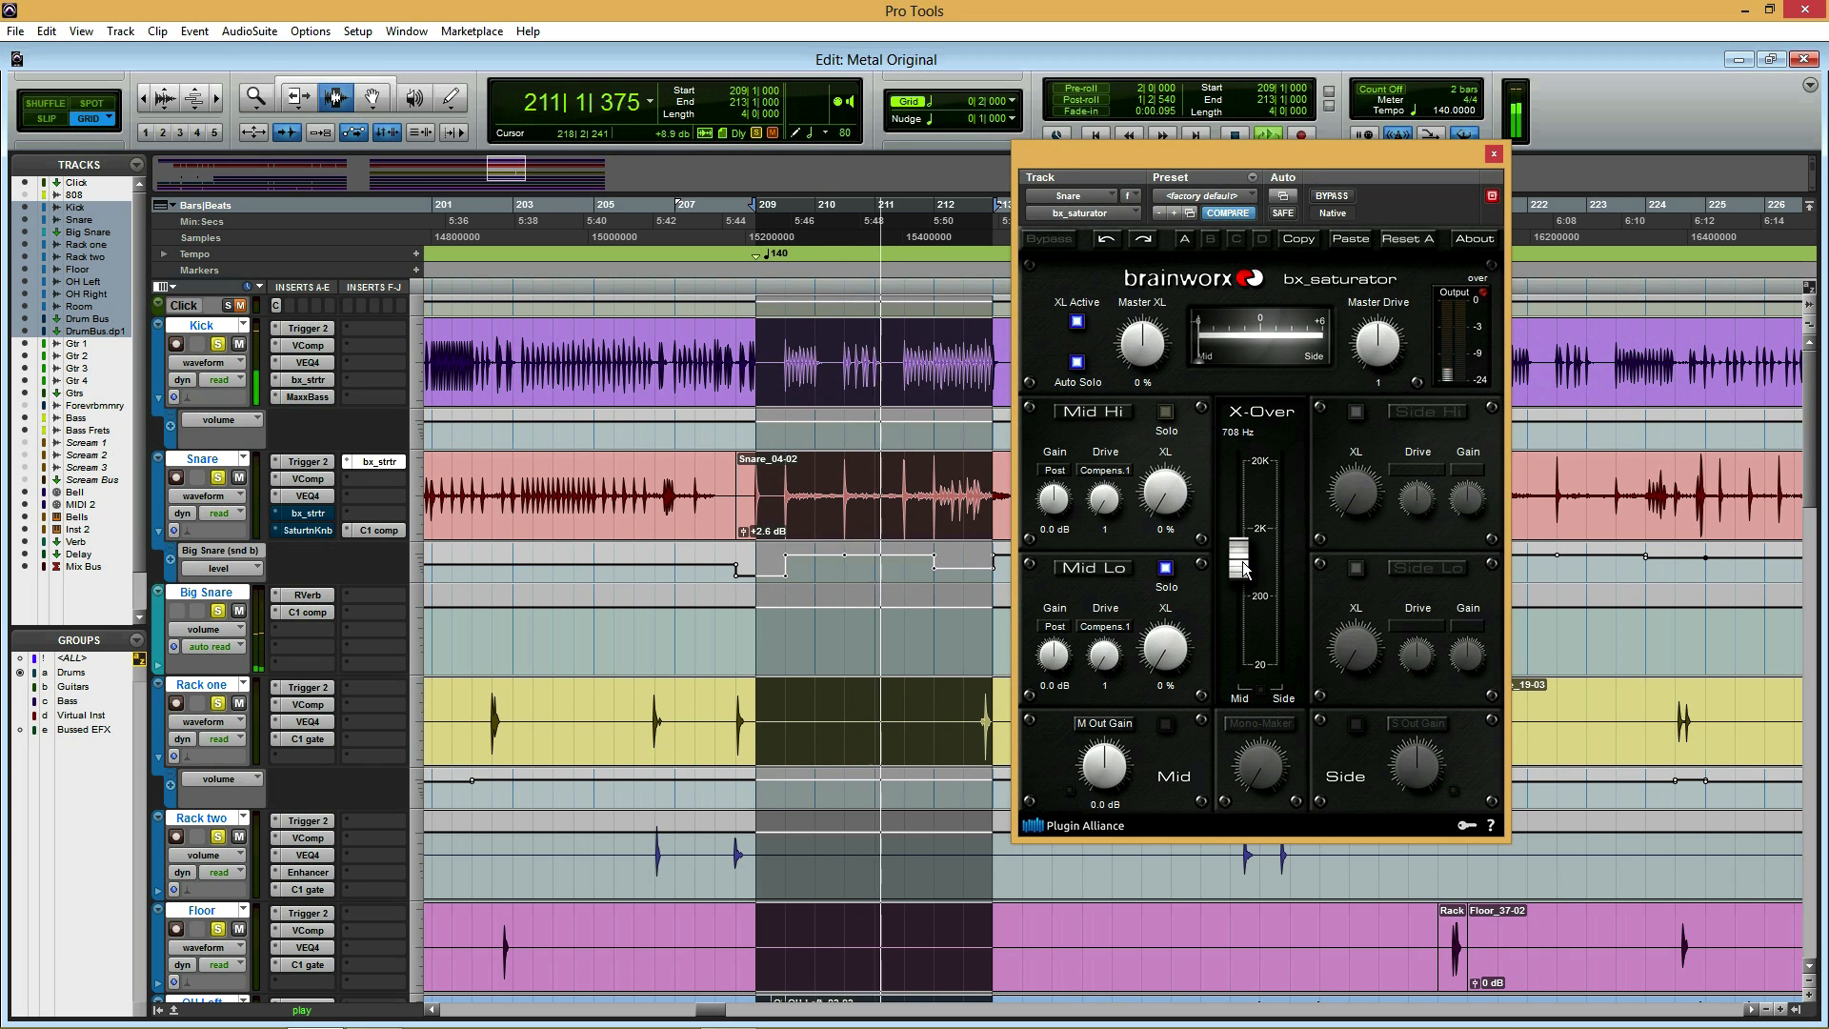
- Set the Mid Hi XL to 71 %, the crossover to 602 Hz and the Mid Lo XL to 67 % during playback
left_click_drag(1175, 506, 1179, 486)
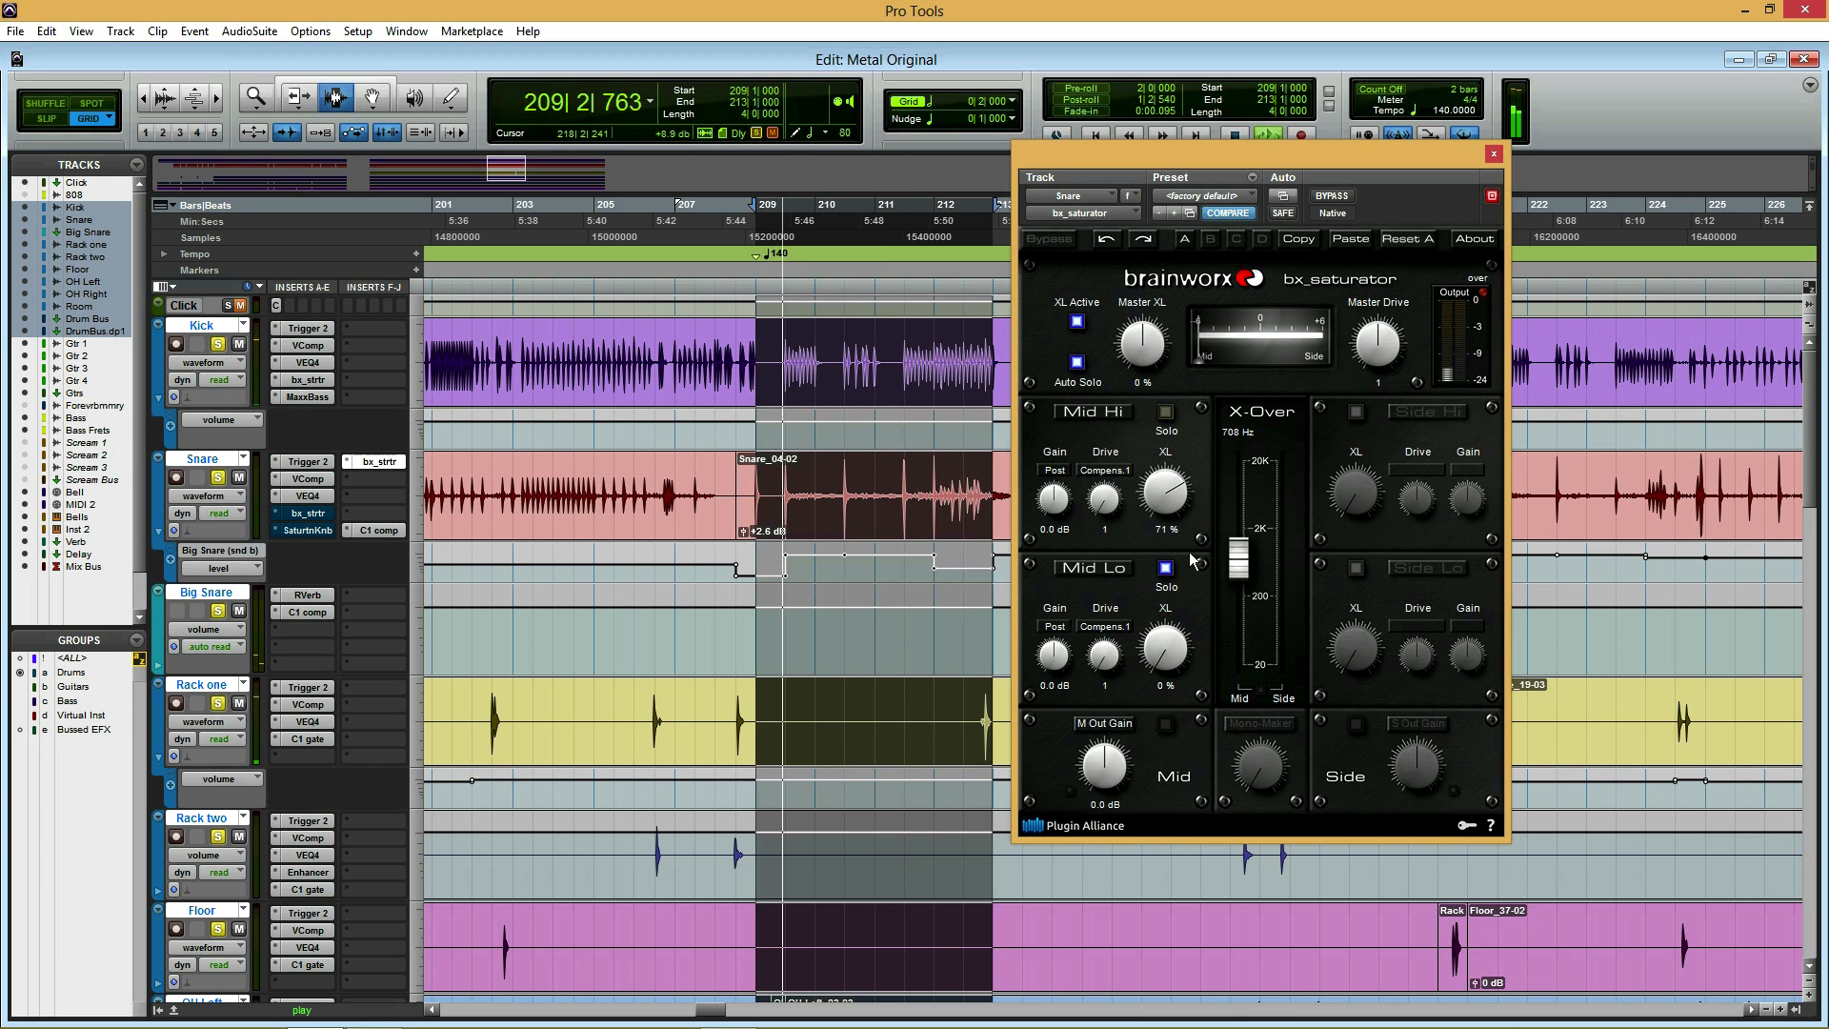
left_click_drag(1229, 572, 1227, 576)
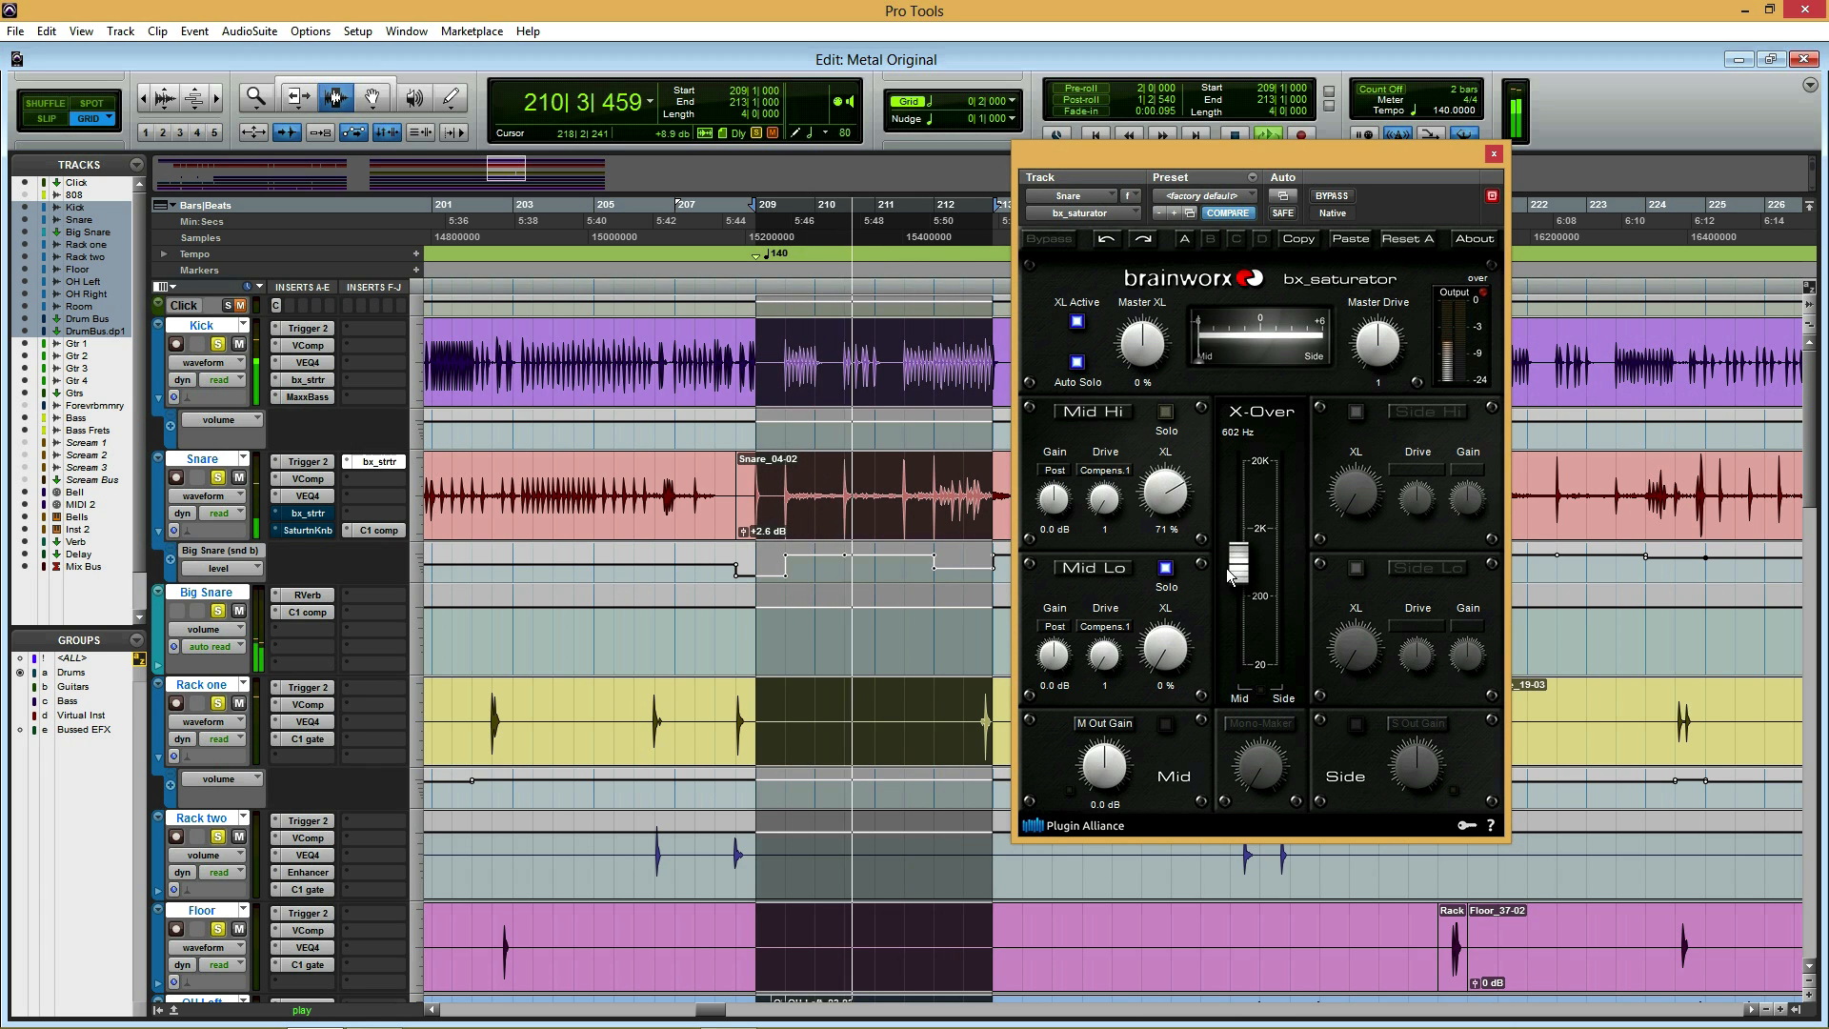
left_click_drag(1174, 671, 1179, 650)
key("space")
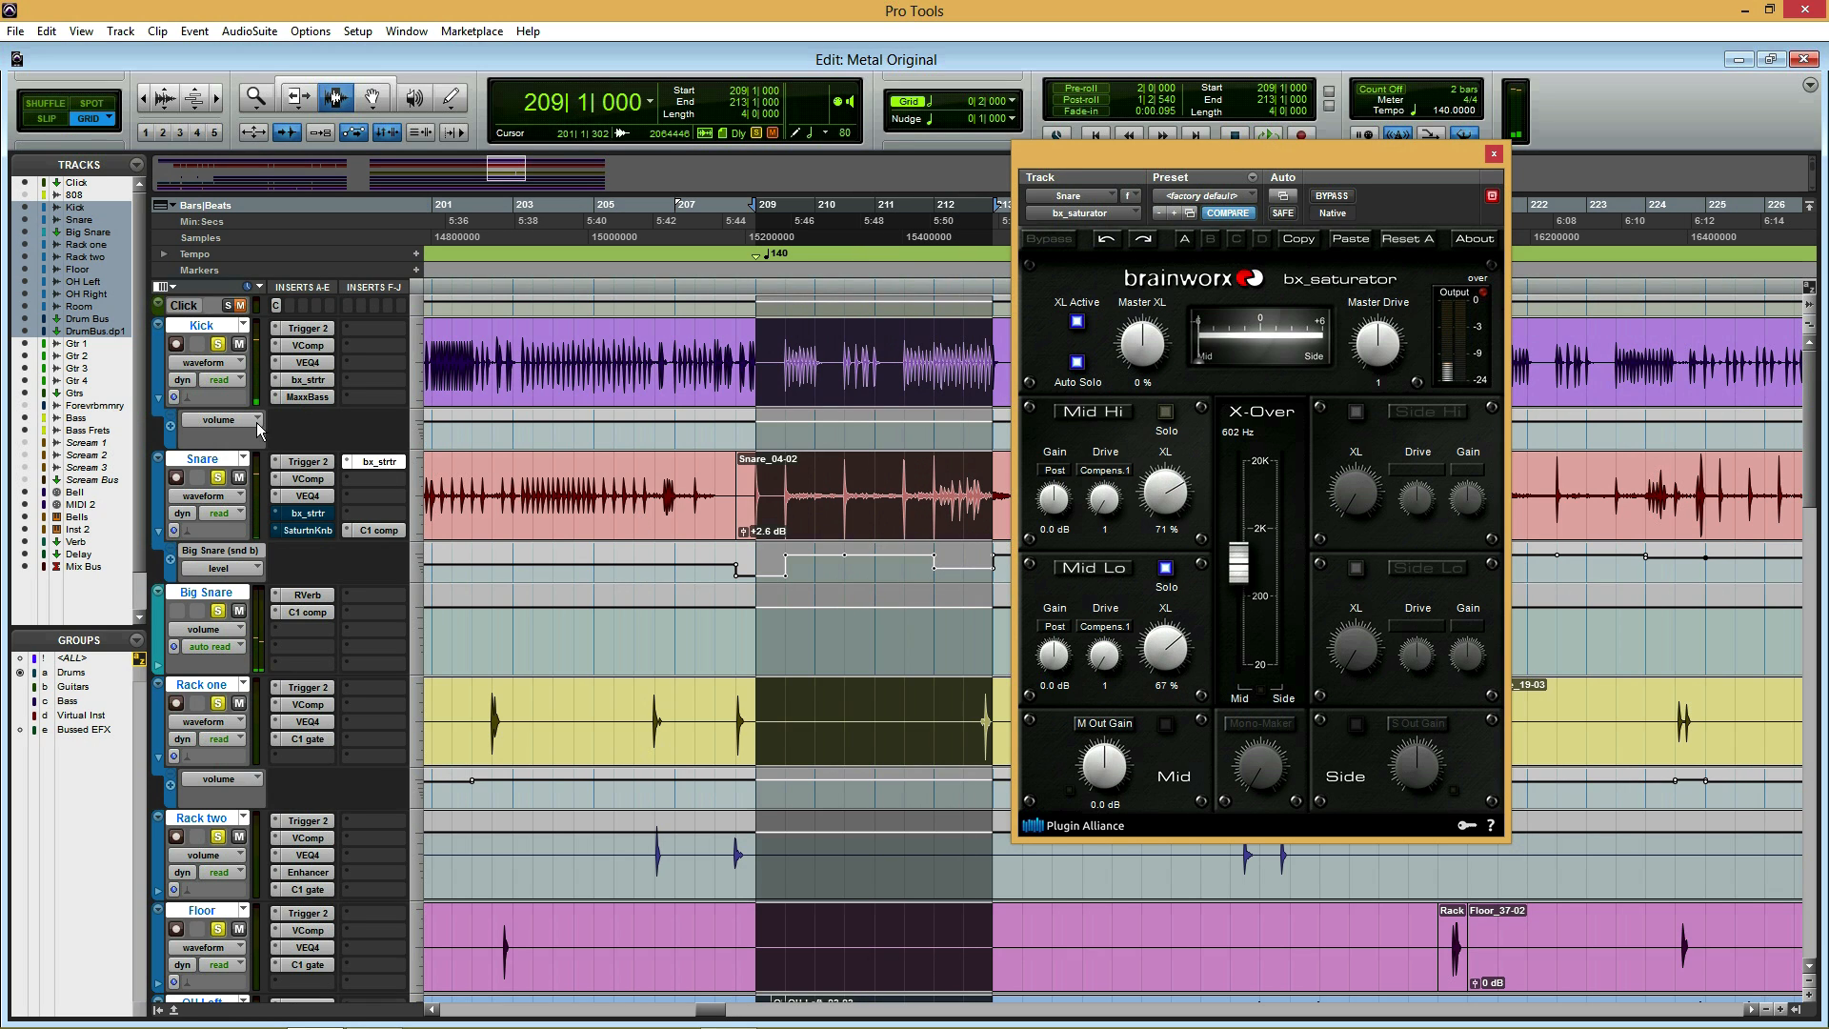
- Clear the drum group's solos and solo only the Snare track
left_click(218, 480)
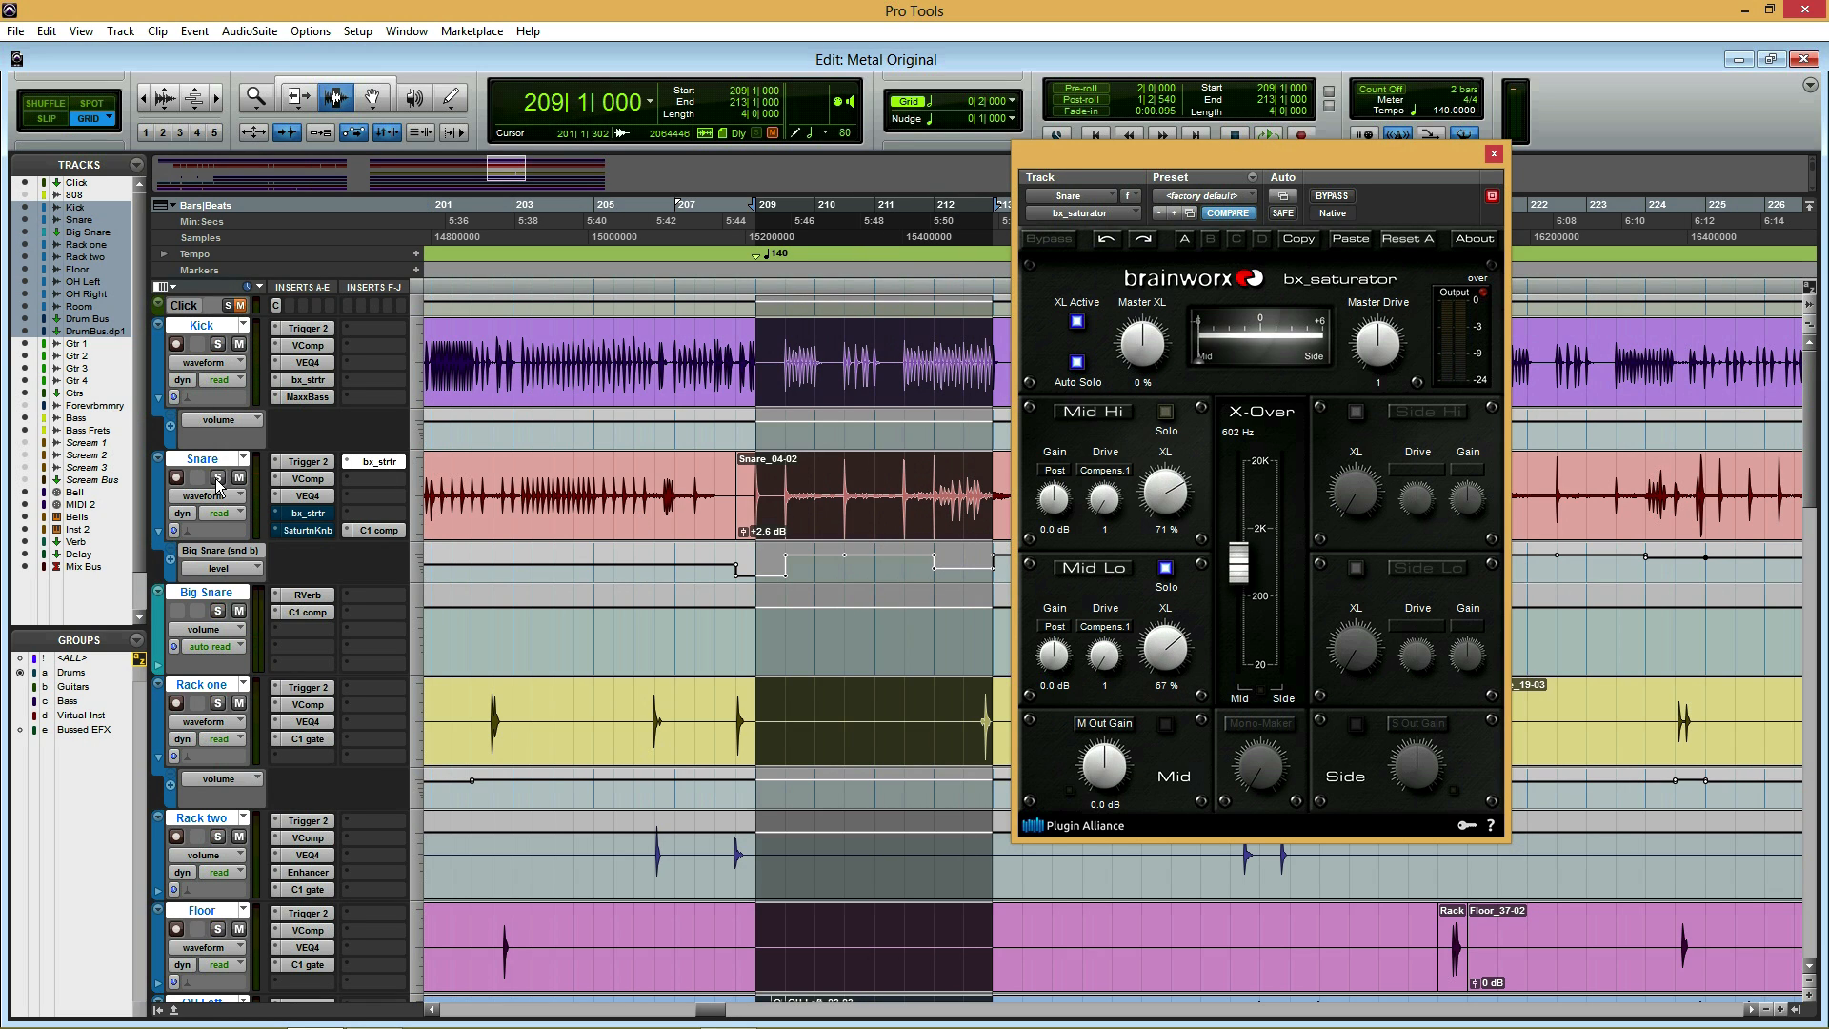
scroll(218, 486, "down", 10)
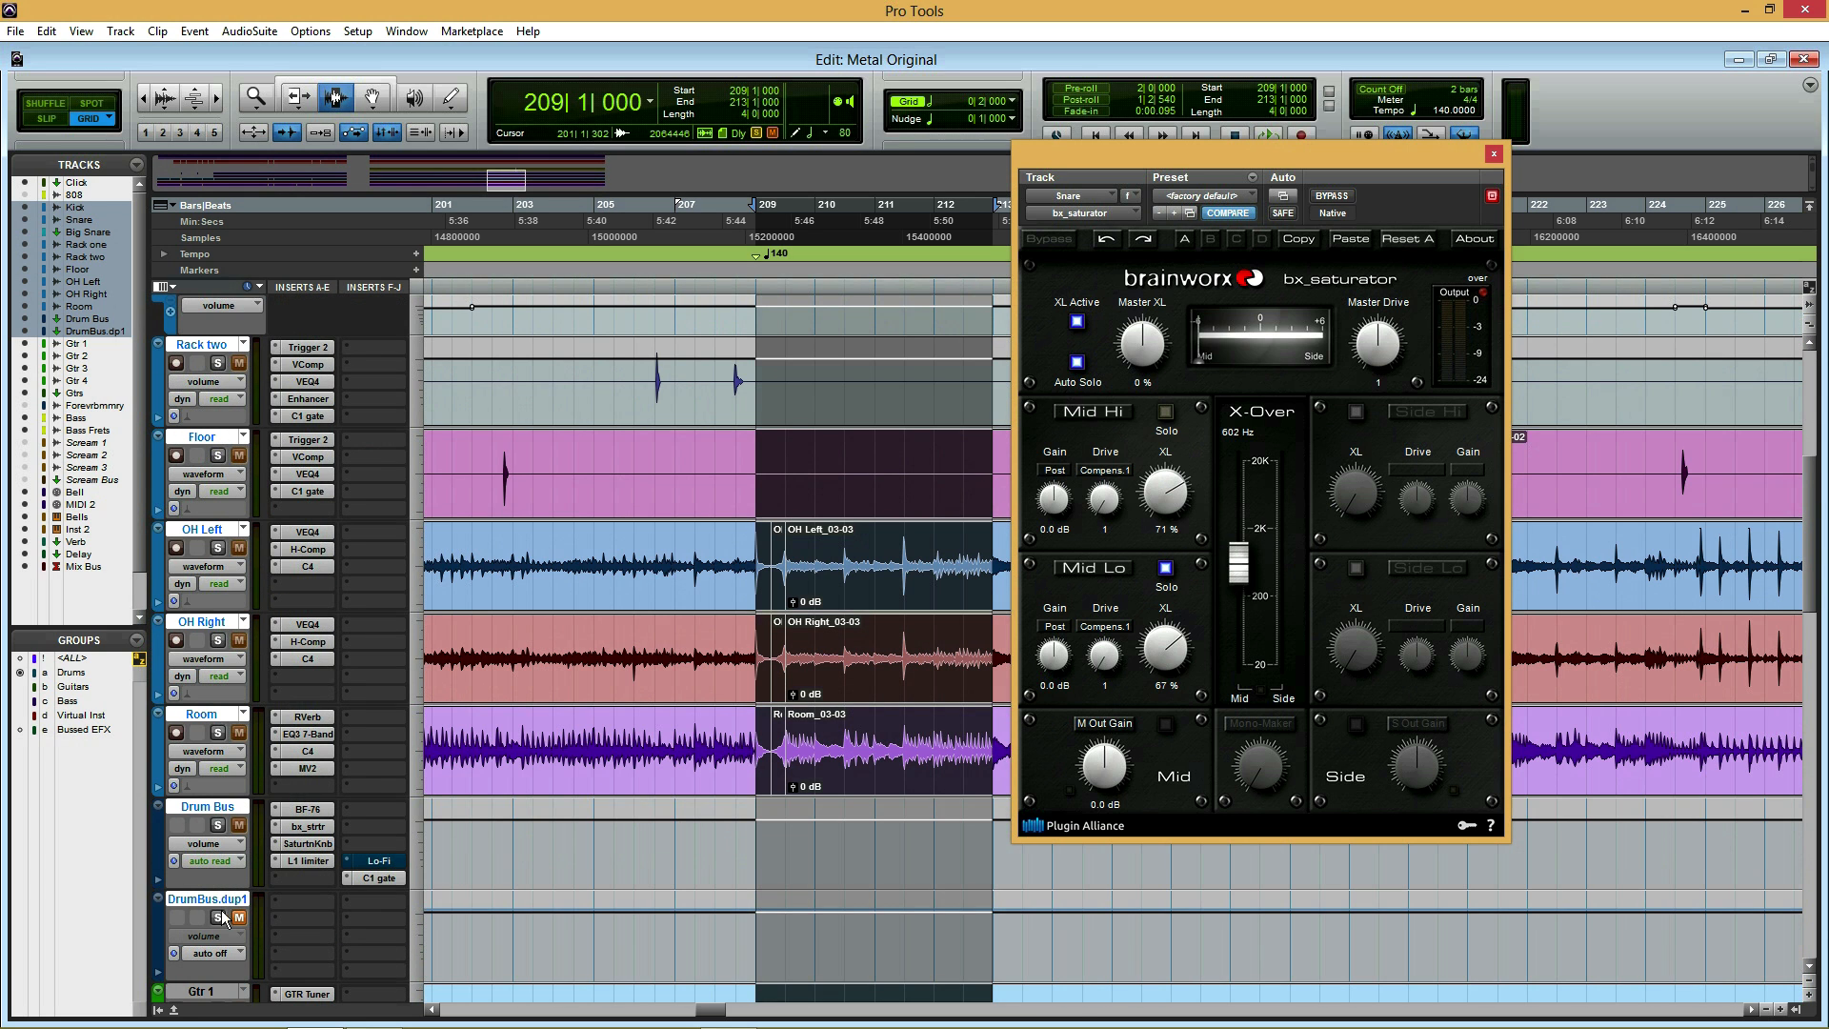
scroll(224, 825, "up", 10)
- Play the soloed snare and lower the bx_saturator crossover to 383 Hz
key("space")
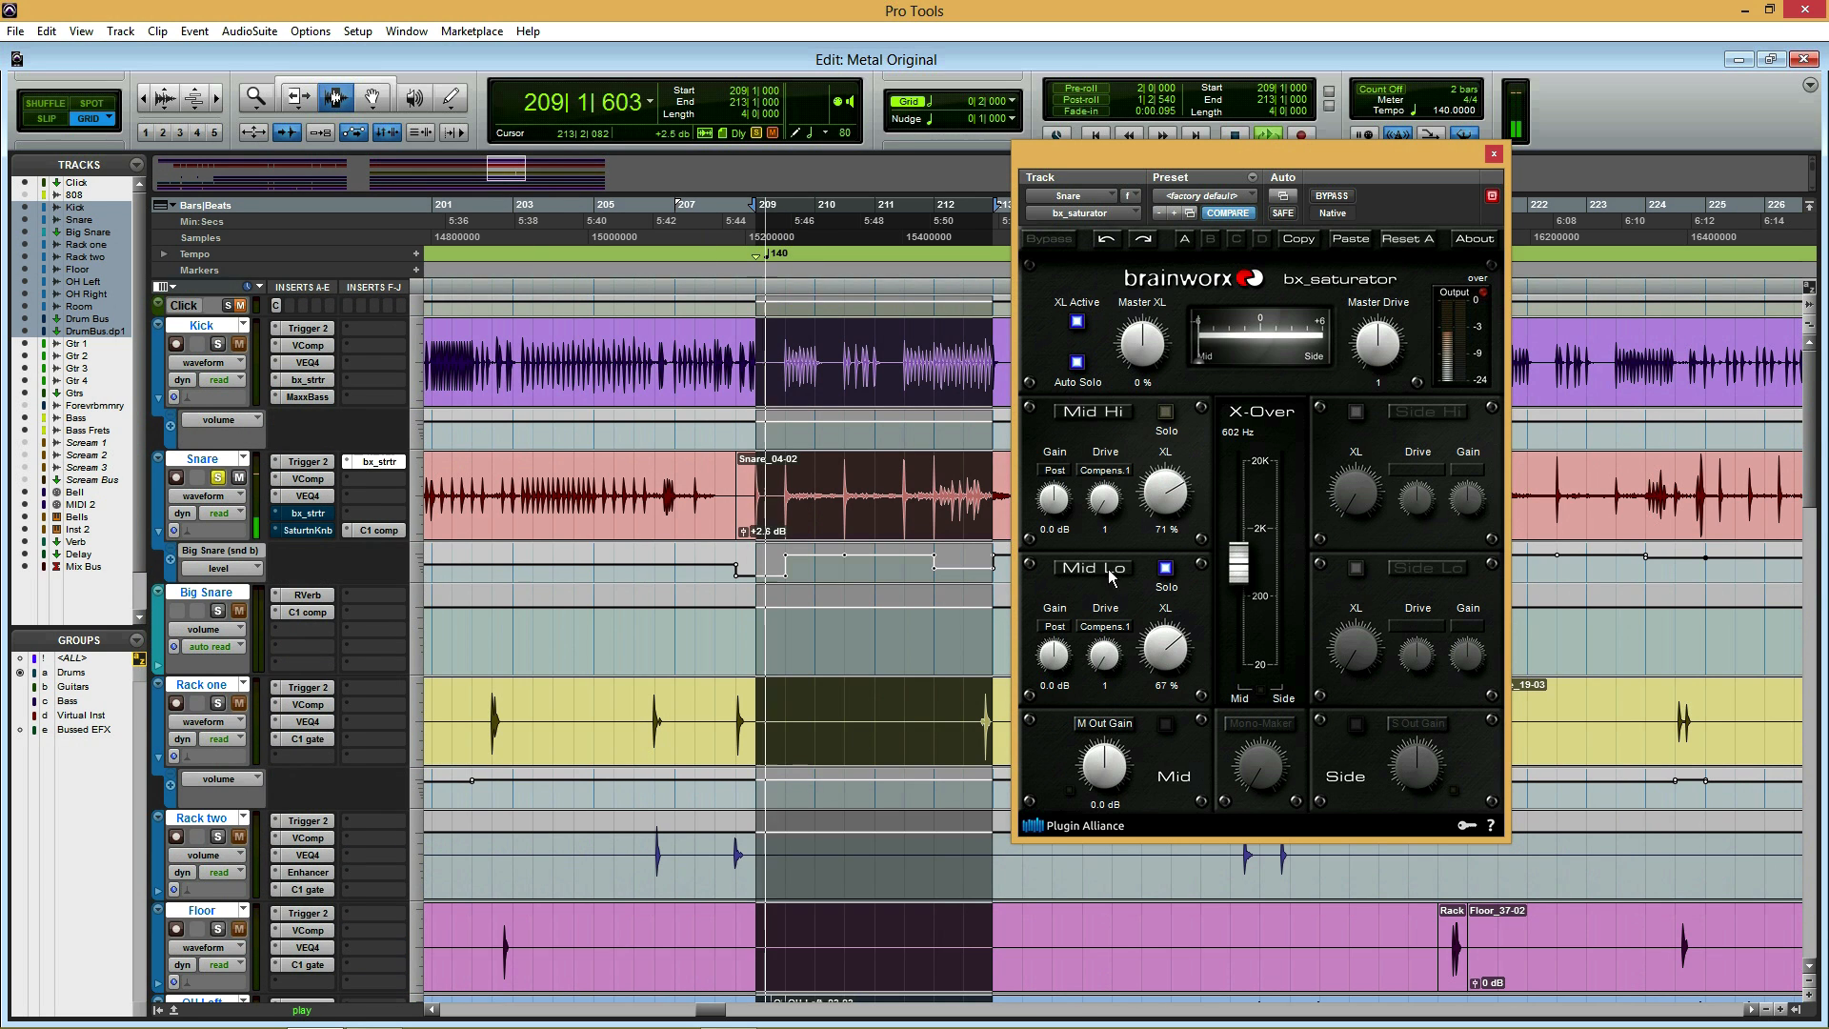
left_click_drag(1240, 570, 1242, 577)
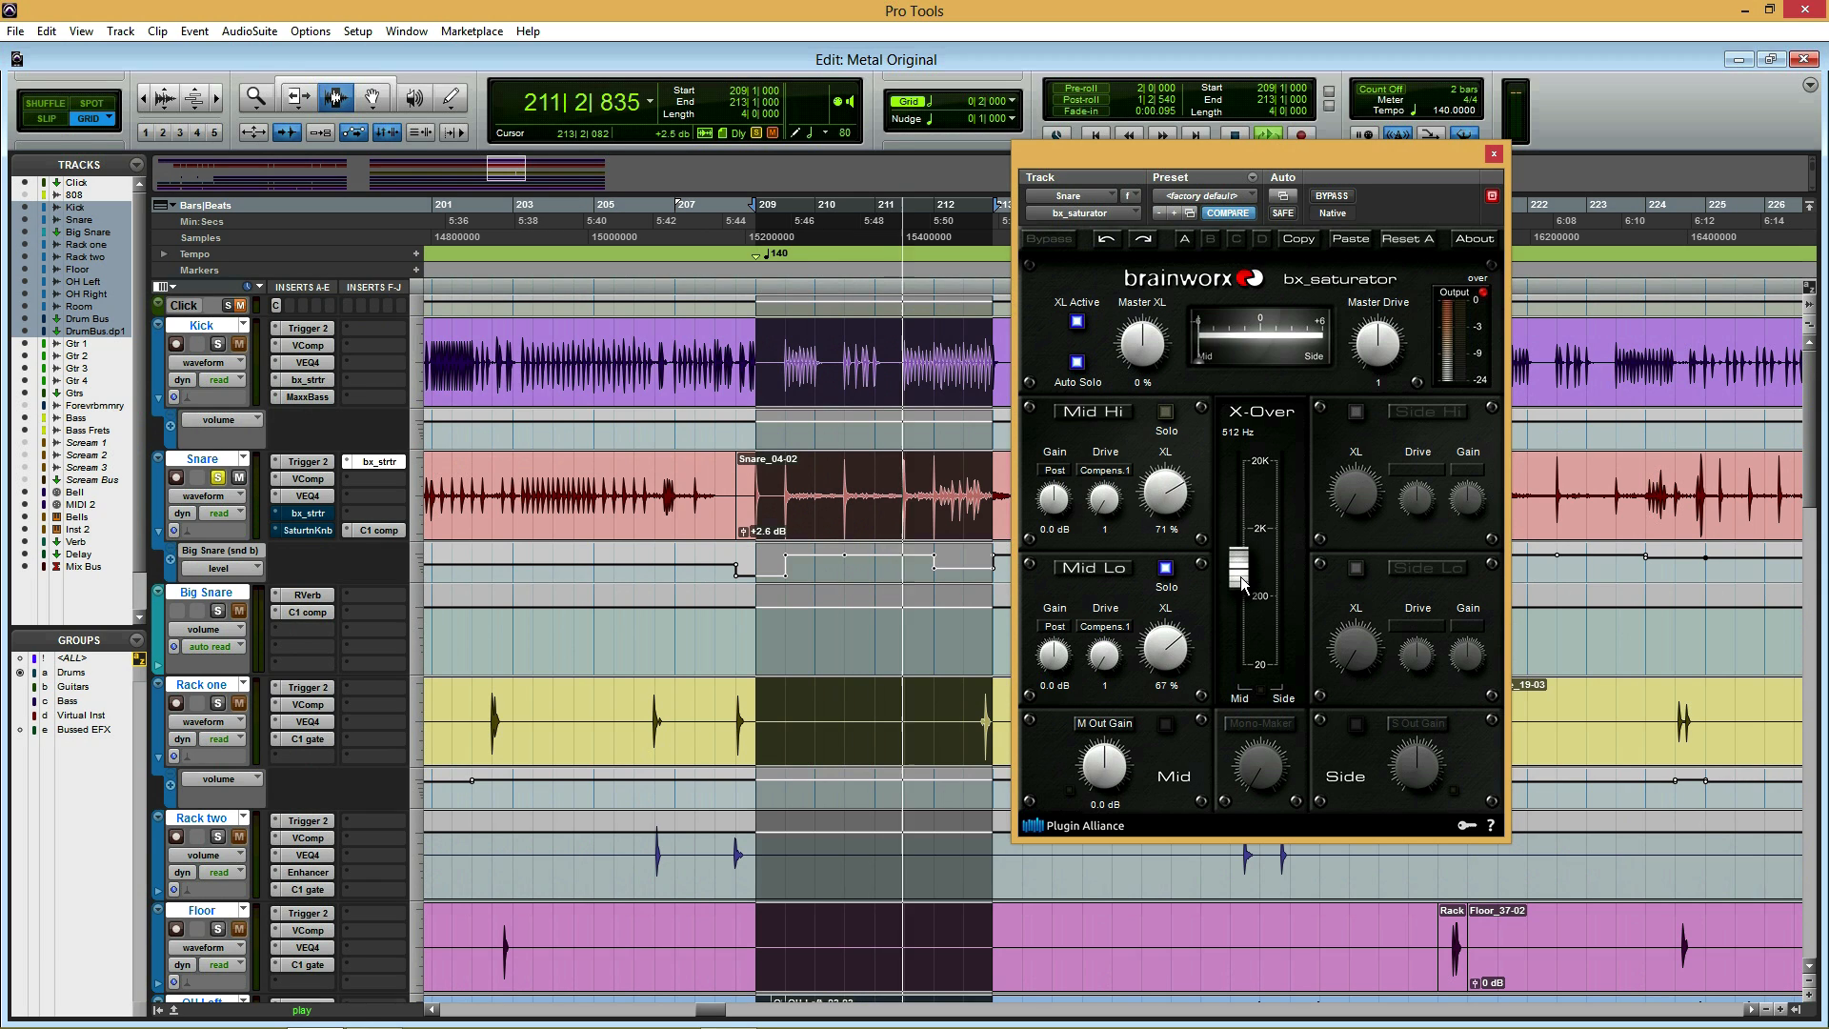
left_click_drag(1242, 586, 1243, 600)
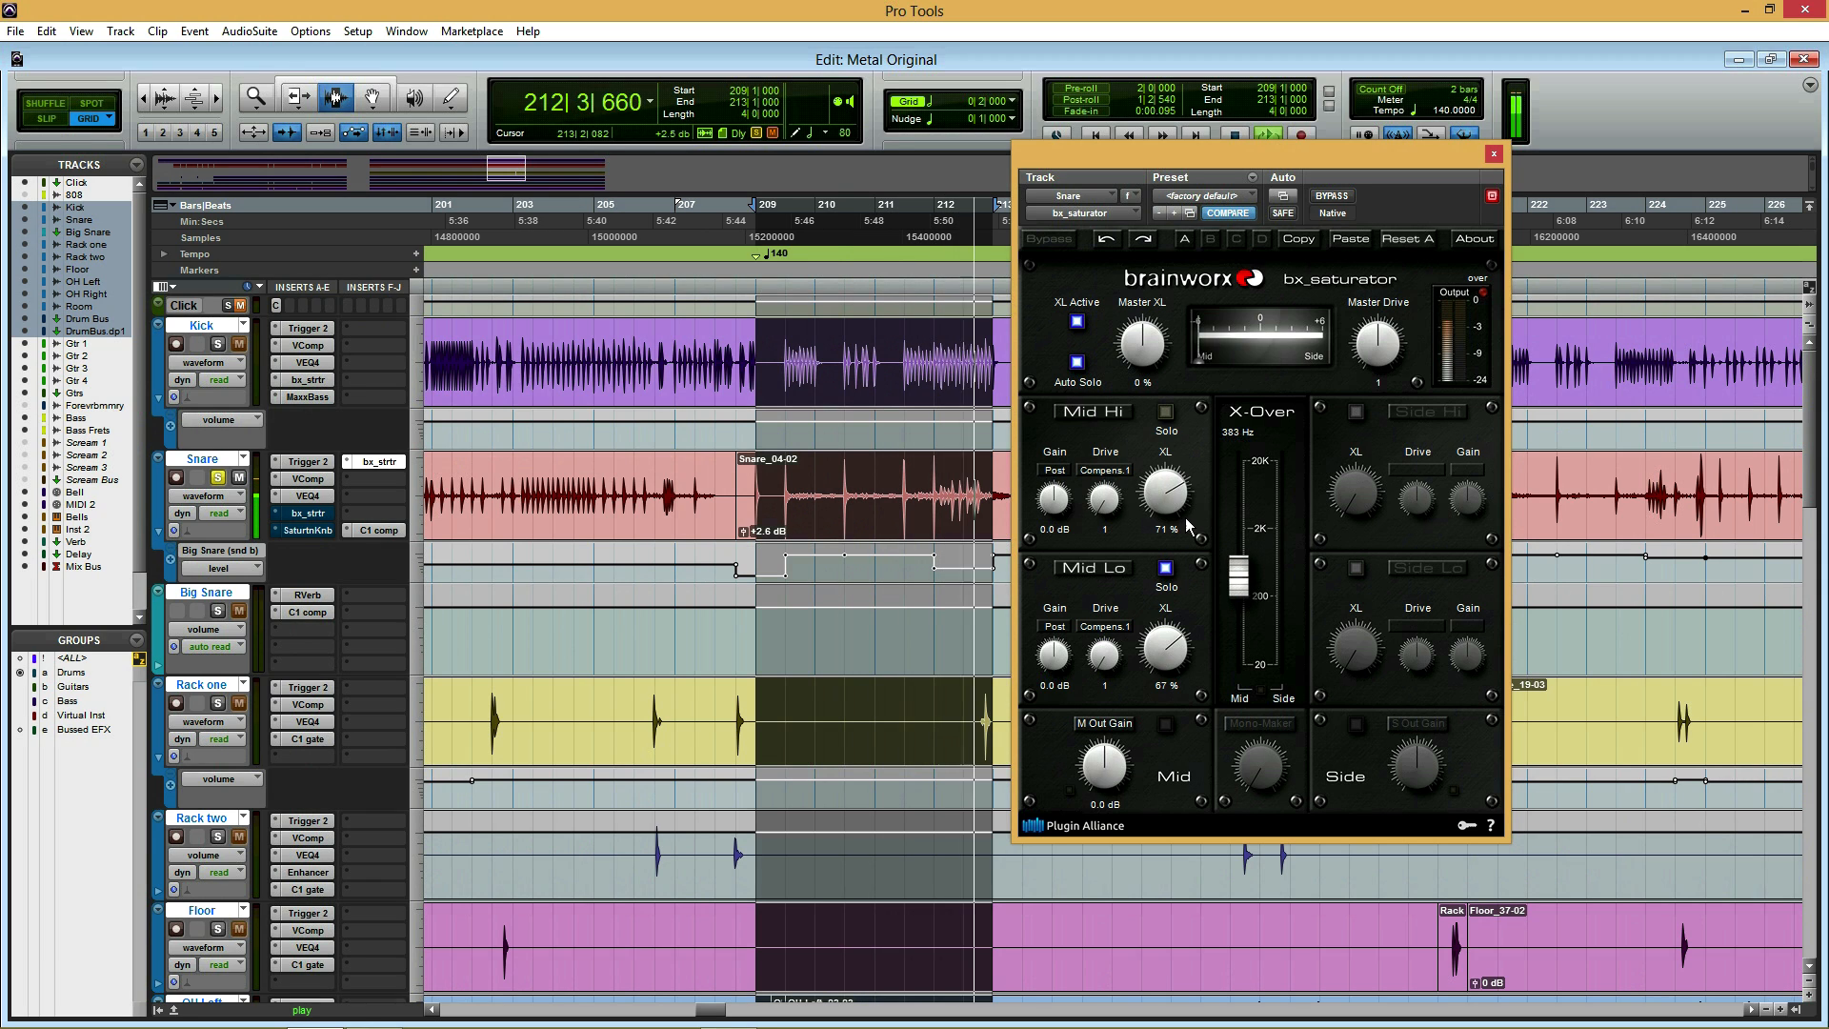
- Solo the Mid Hi band, set its XL to 80 %, and audition the snare from bar 209
left_click(1165, 411)
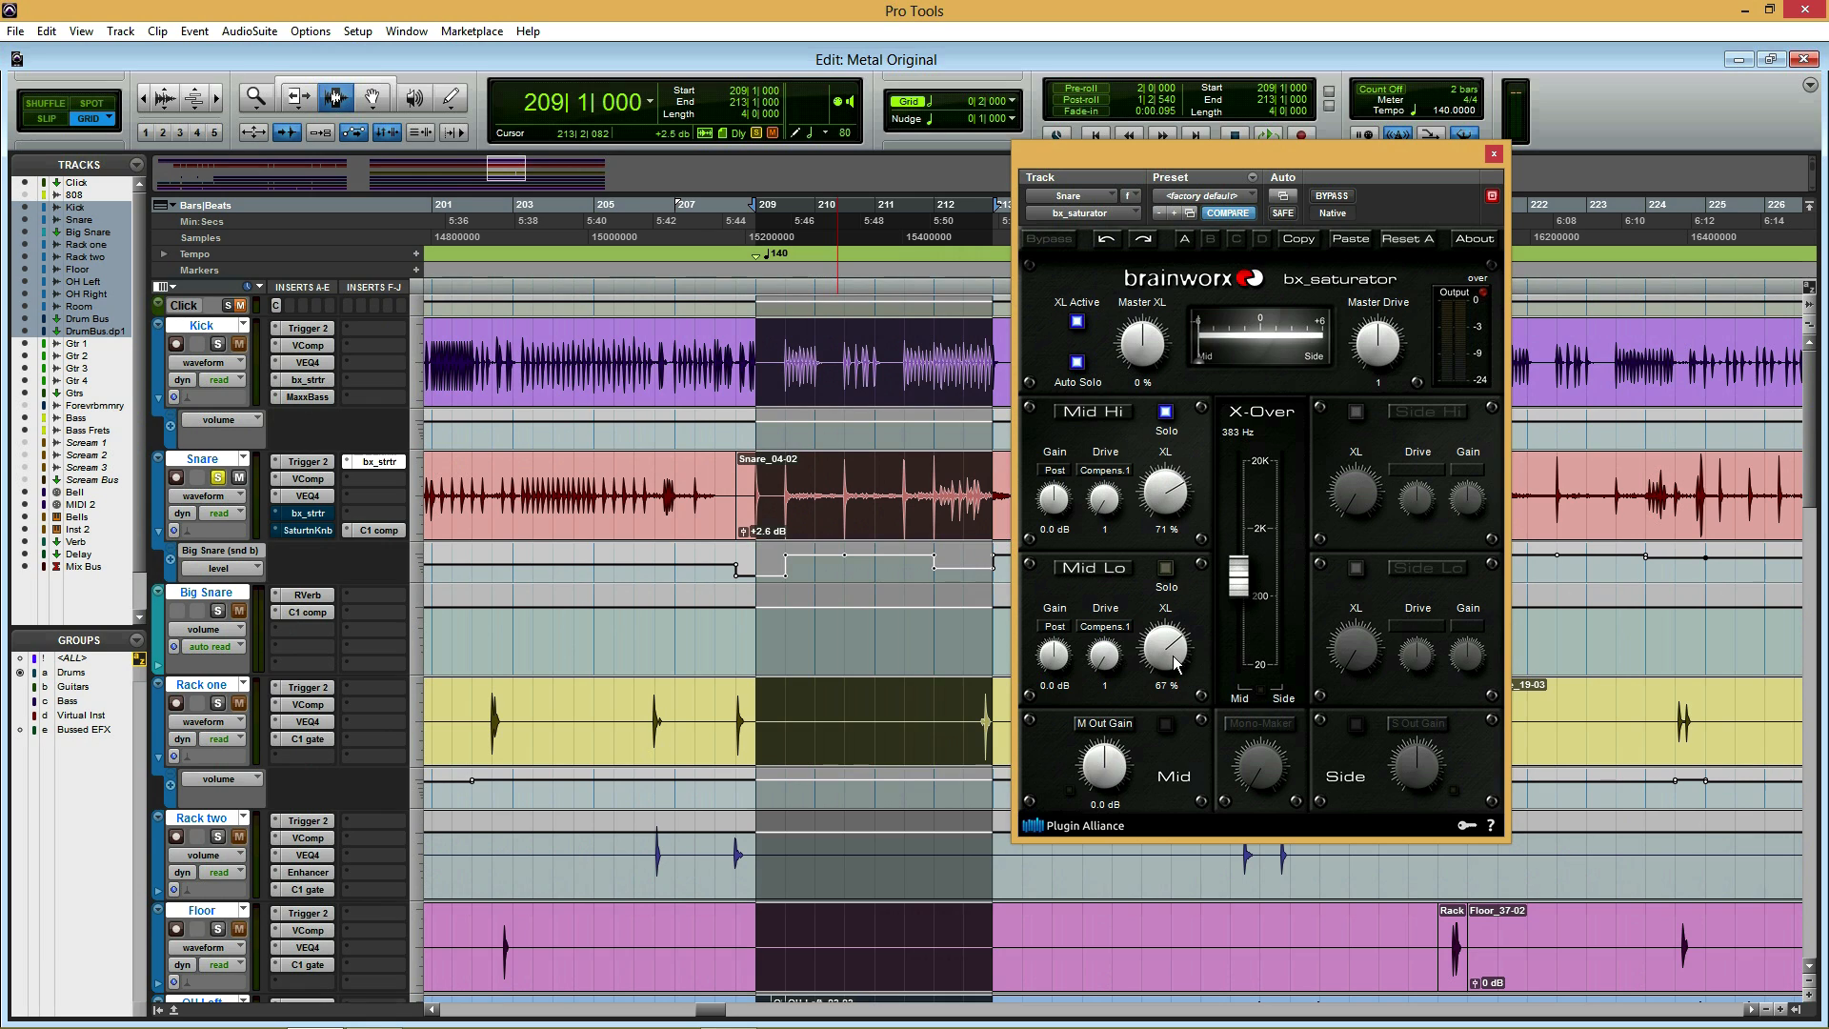
key("space")
key("space")
left_click_drag(1159, 493, 1163, 500)
key("space")
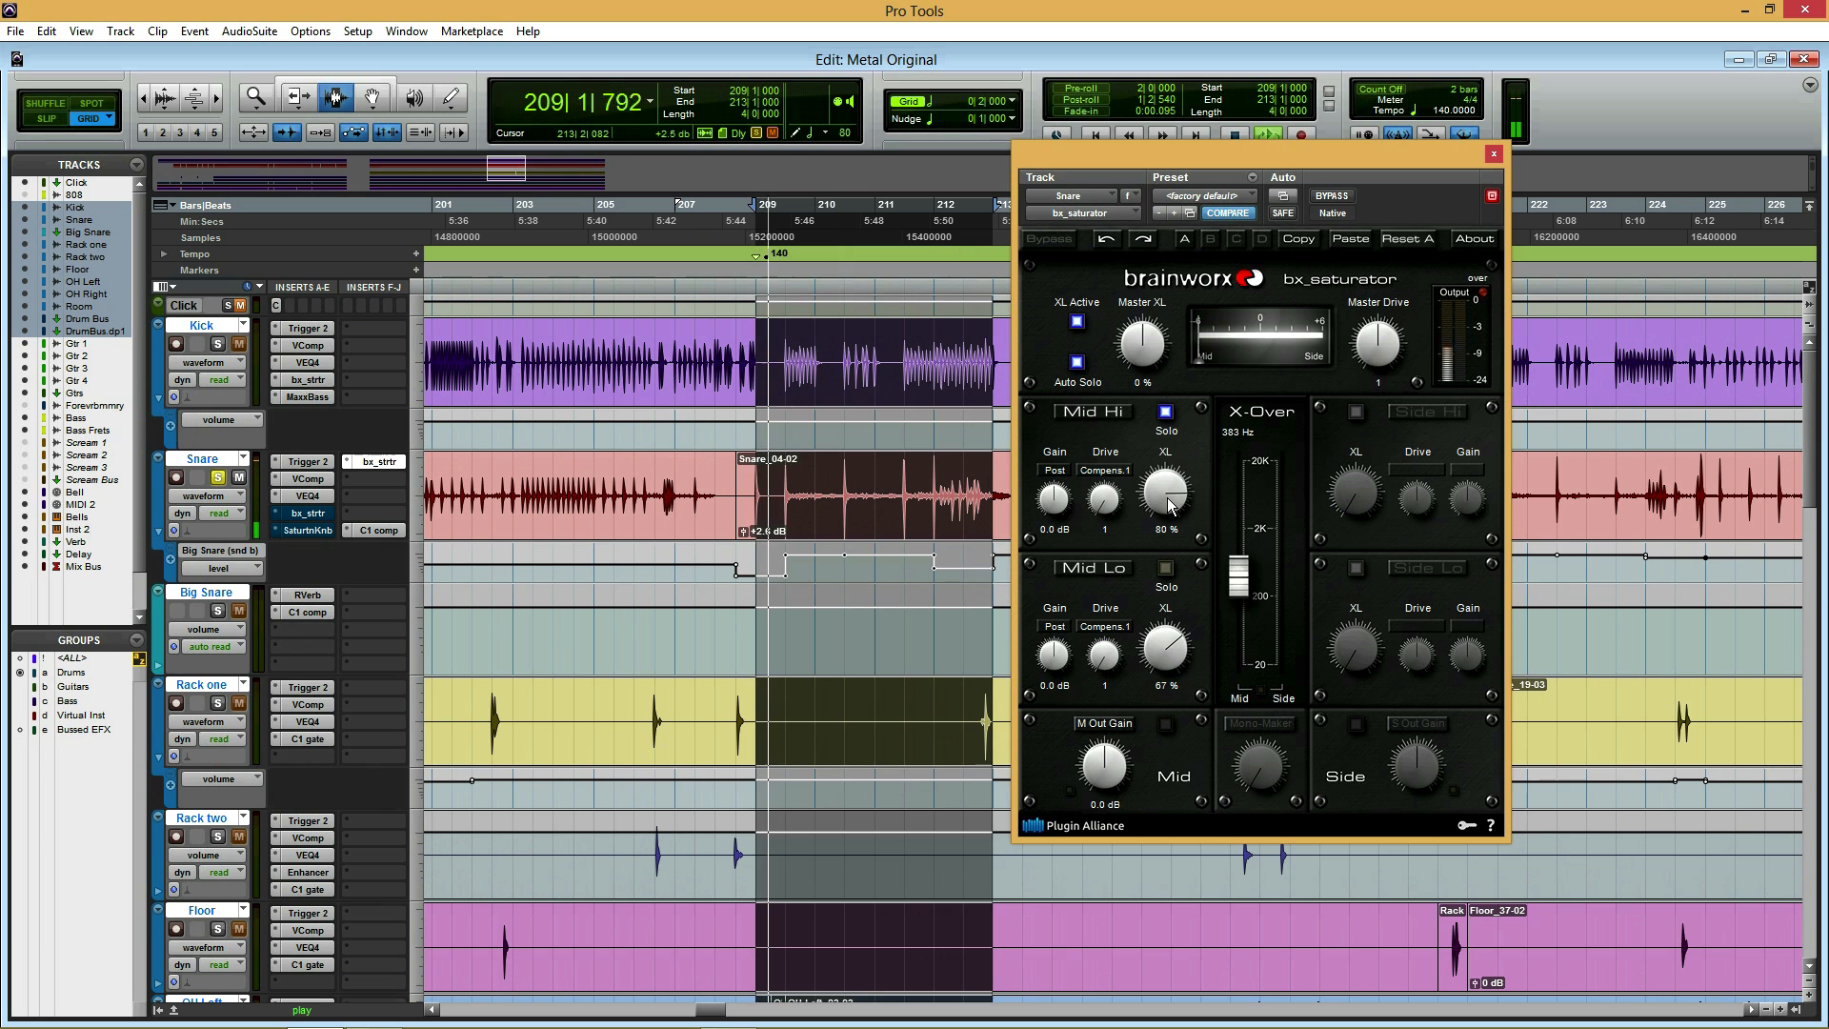
key("space")
- Play the snare from bar 212 and reduce the Mid Hi XL to 73 %
left_click(938, 496)
key("space")
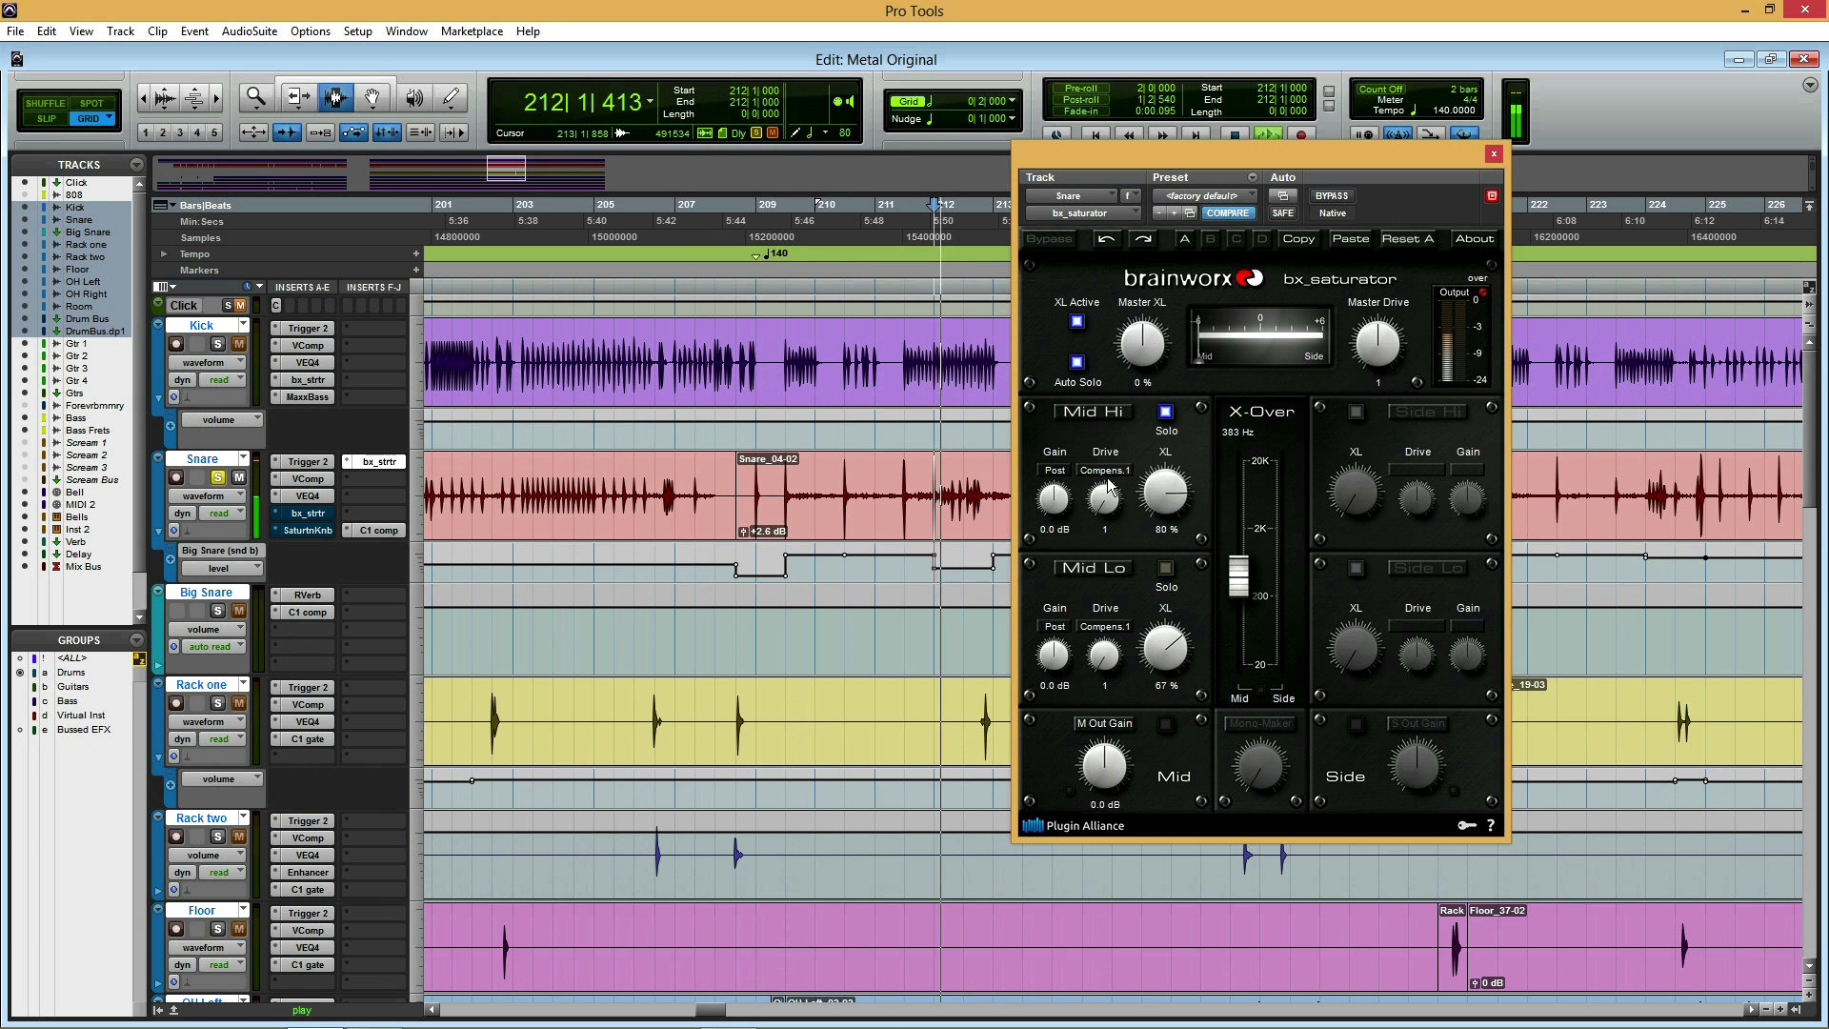
left_click_drag(1156, 494, 1155, 586)
key("space")
- Solo the Mid Lo band and listen to the snare from bar 212
left_click(1164, 569)
key("space")
key("space")
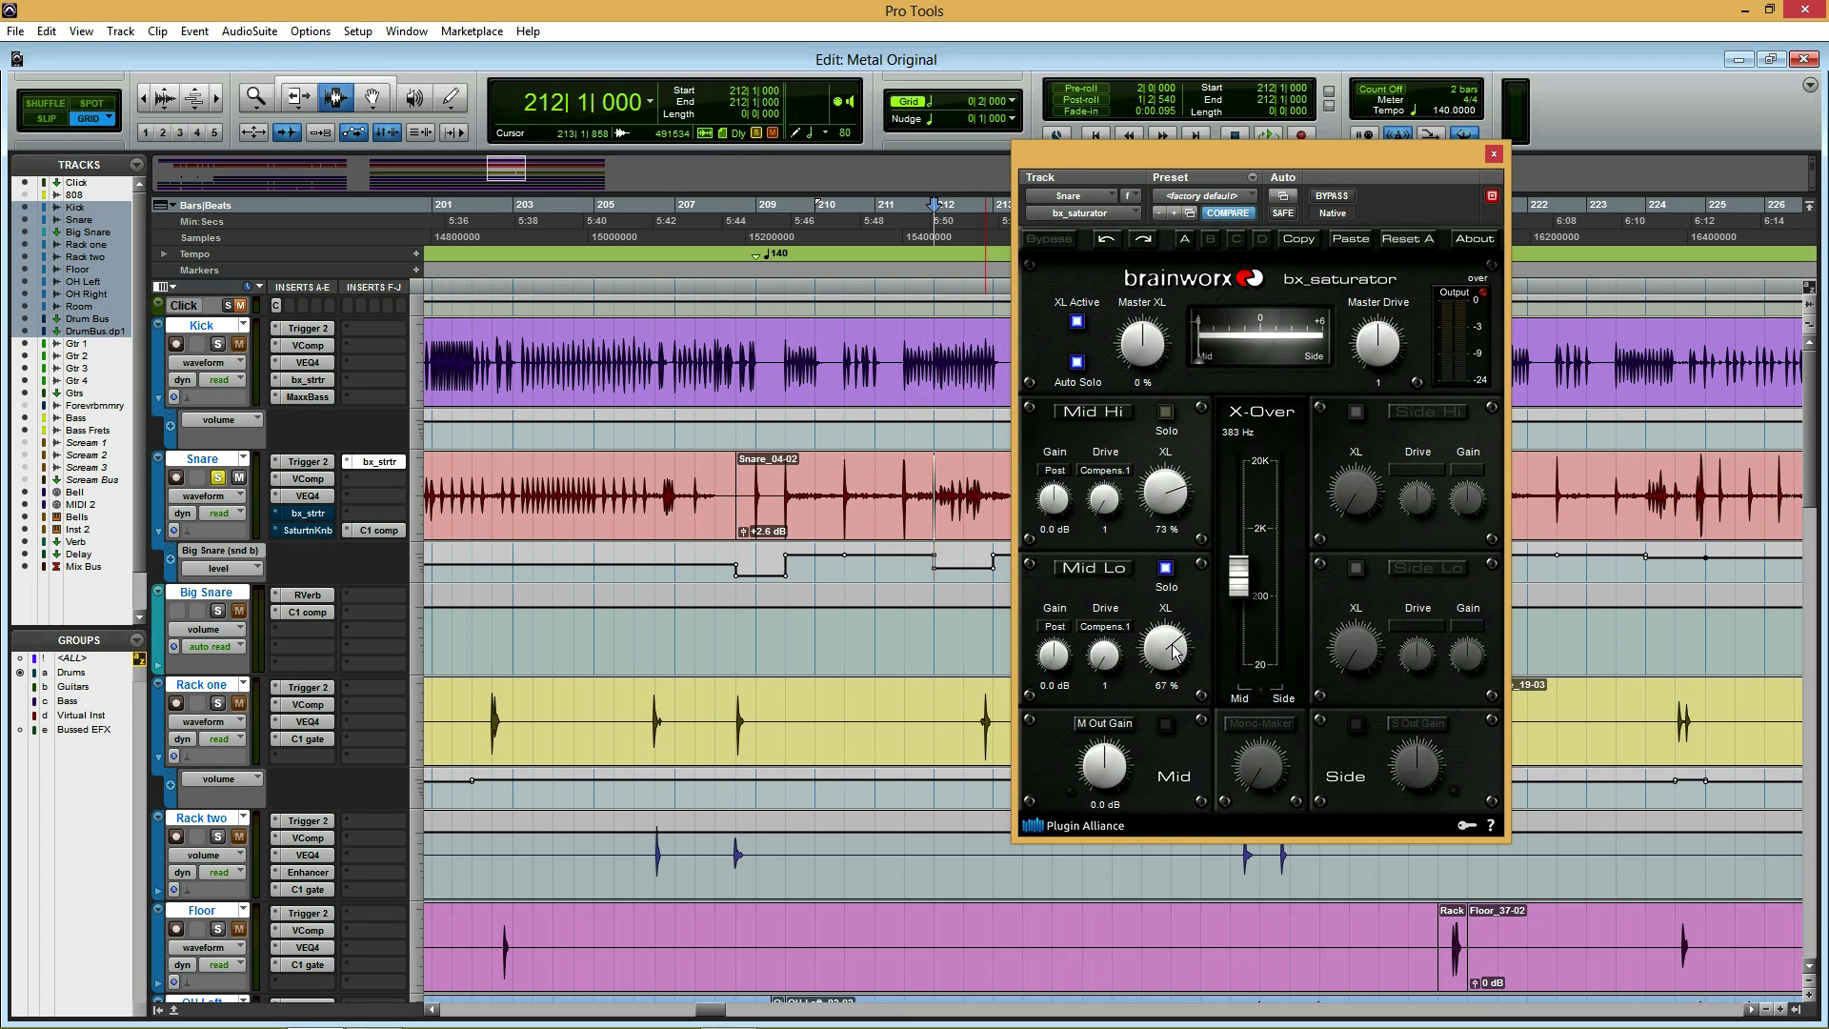
key("space")
key("space")
- Select the Snare track's audio from bar 212 to 213 and raise the Master Drive to 8 while auditioning it
left_click_drag(938, 486, 993, 488)
key("space")
left_click_drag(1382, 345, 1394, 330)
key("space")
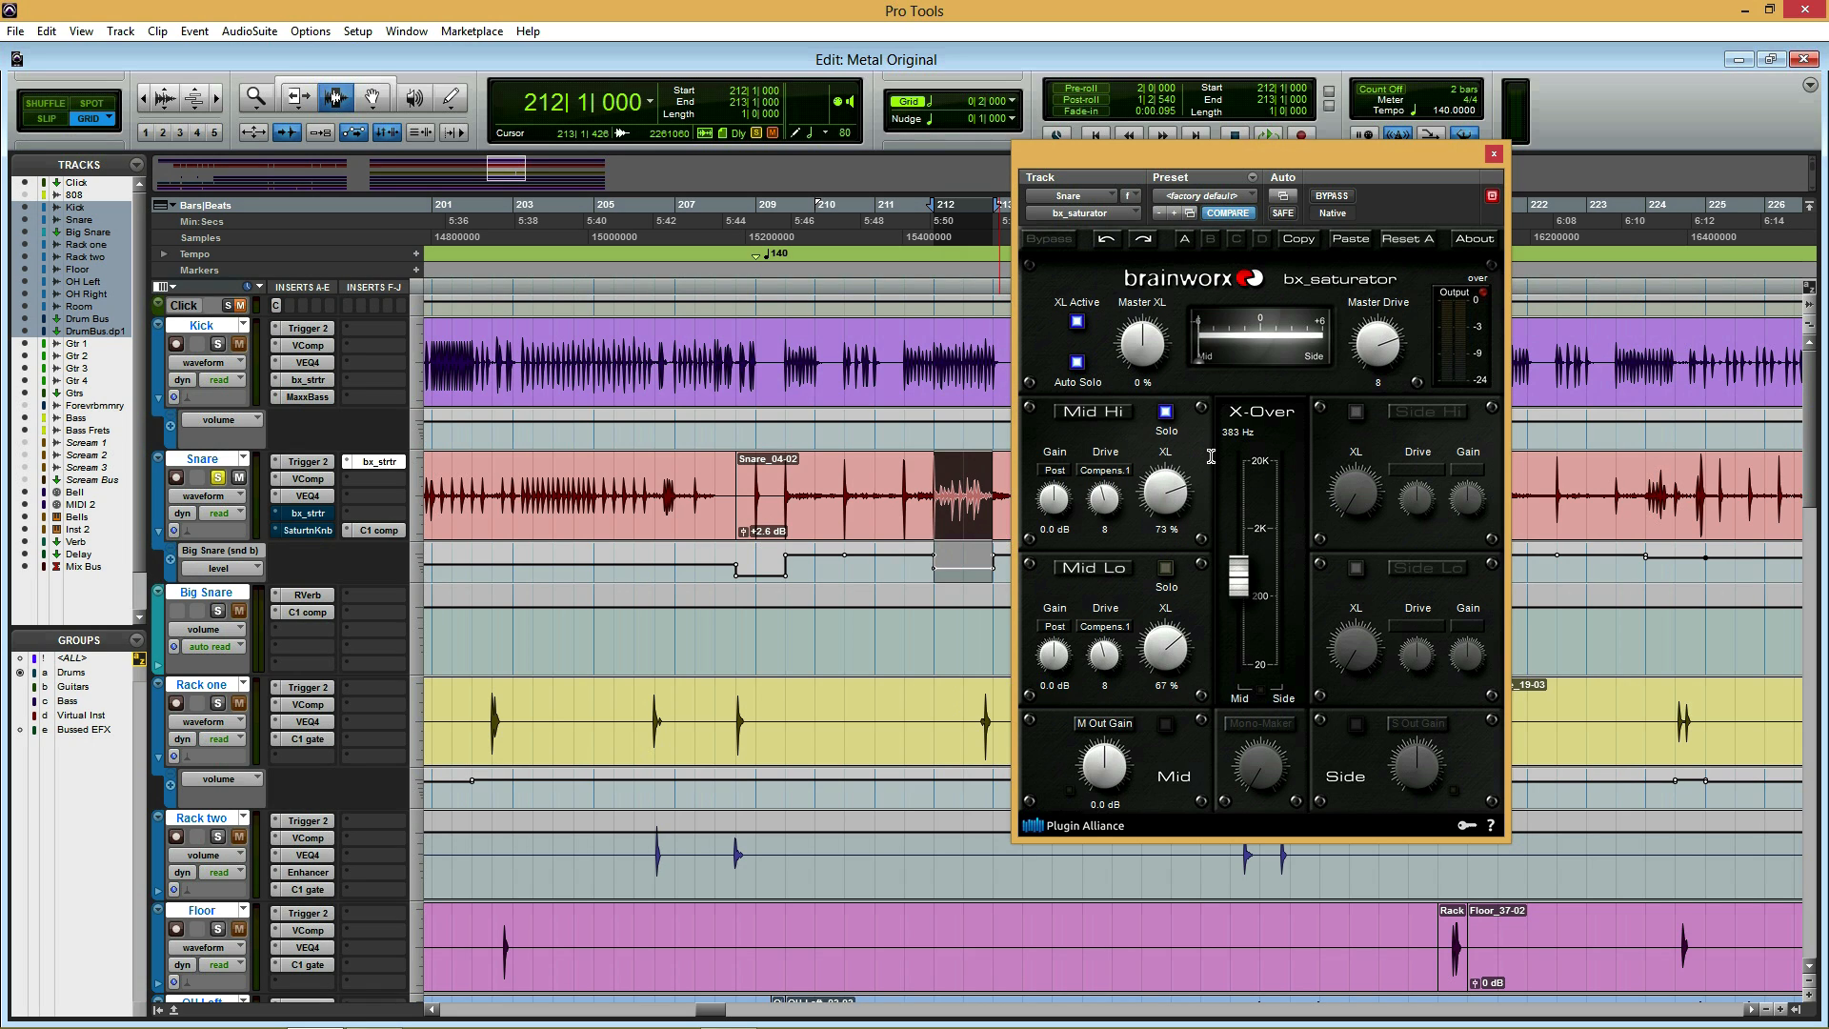
- Play the selected snare passage with Mid Hi soloed and set the Mid Hi XL to 77 %
key("space")
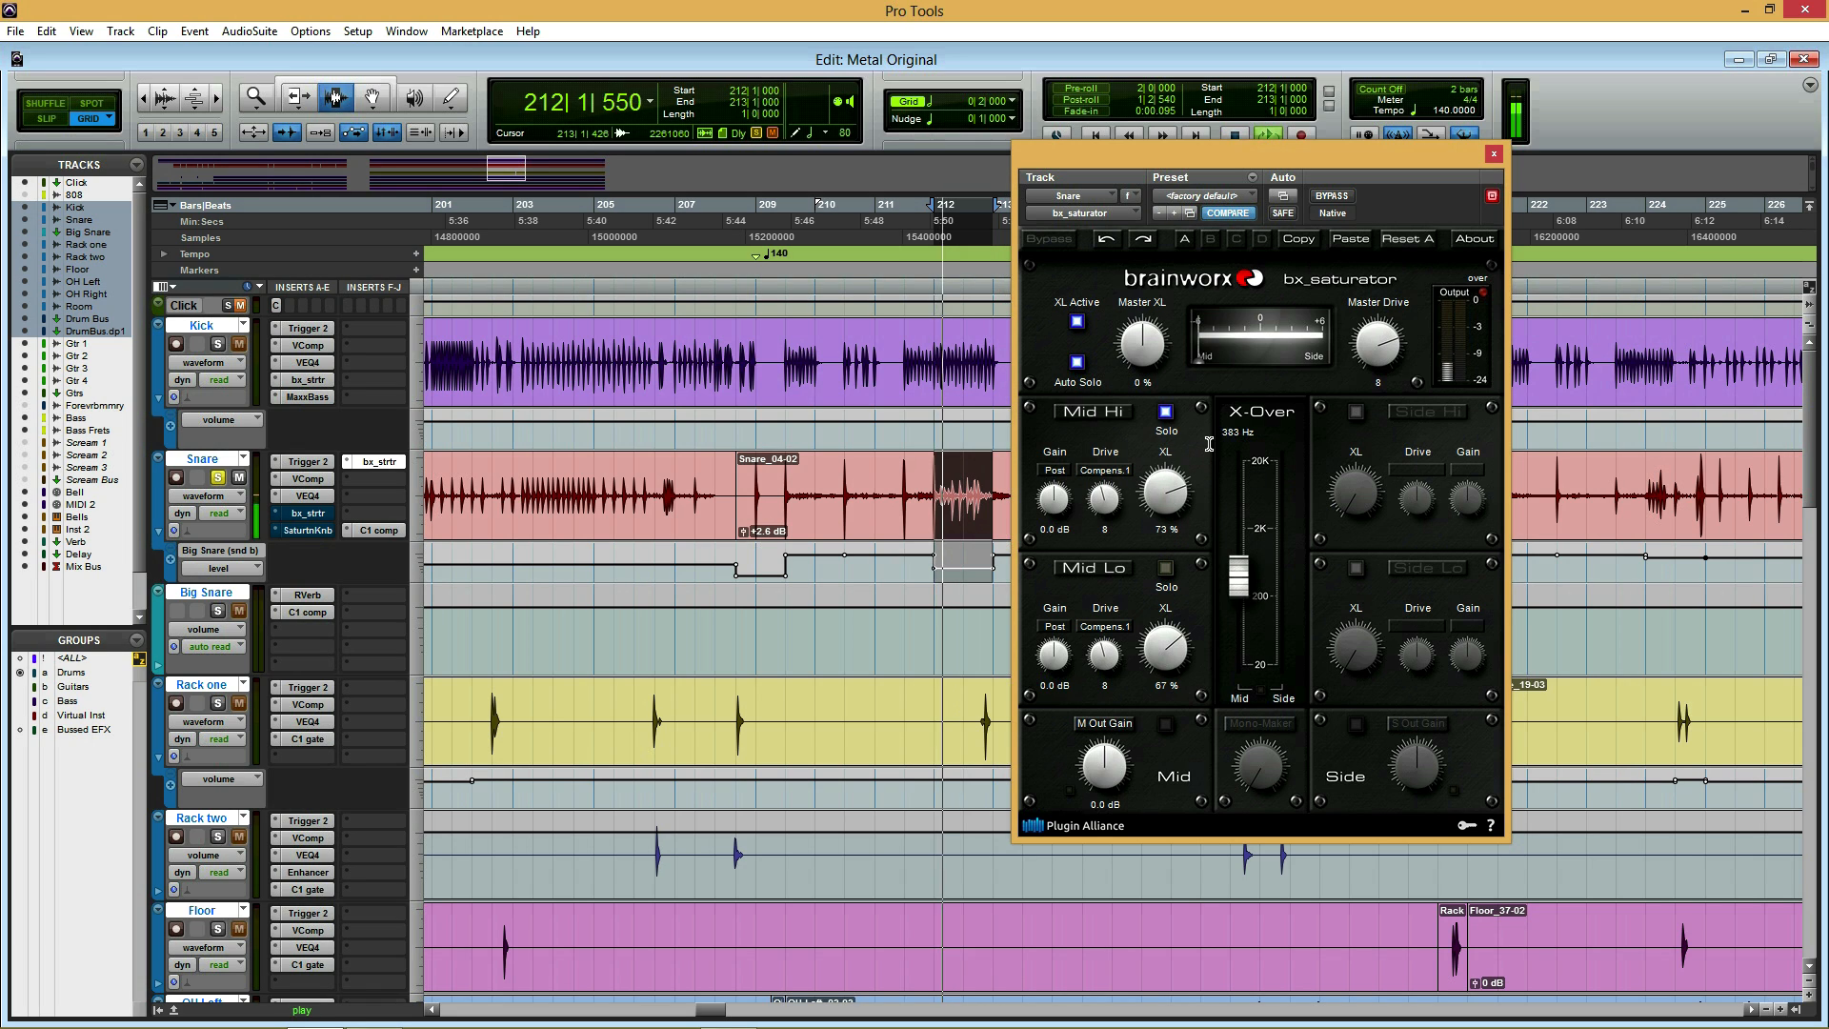
mouse_move(1171, 492)
left_mouse_down()
mouse_move(1172, 457)
mouse_move(1216, 644)
mouse_move(1172, 498)
left_mouse_up()
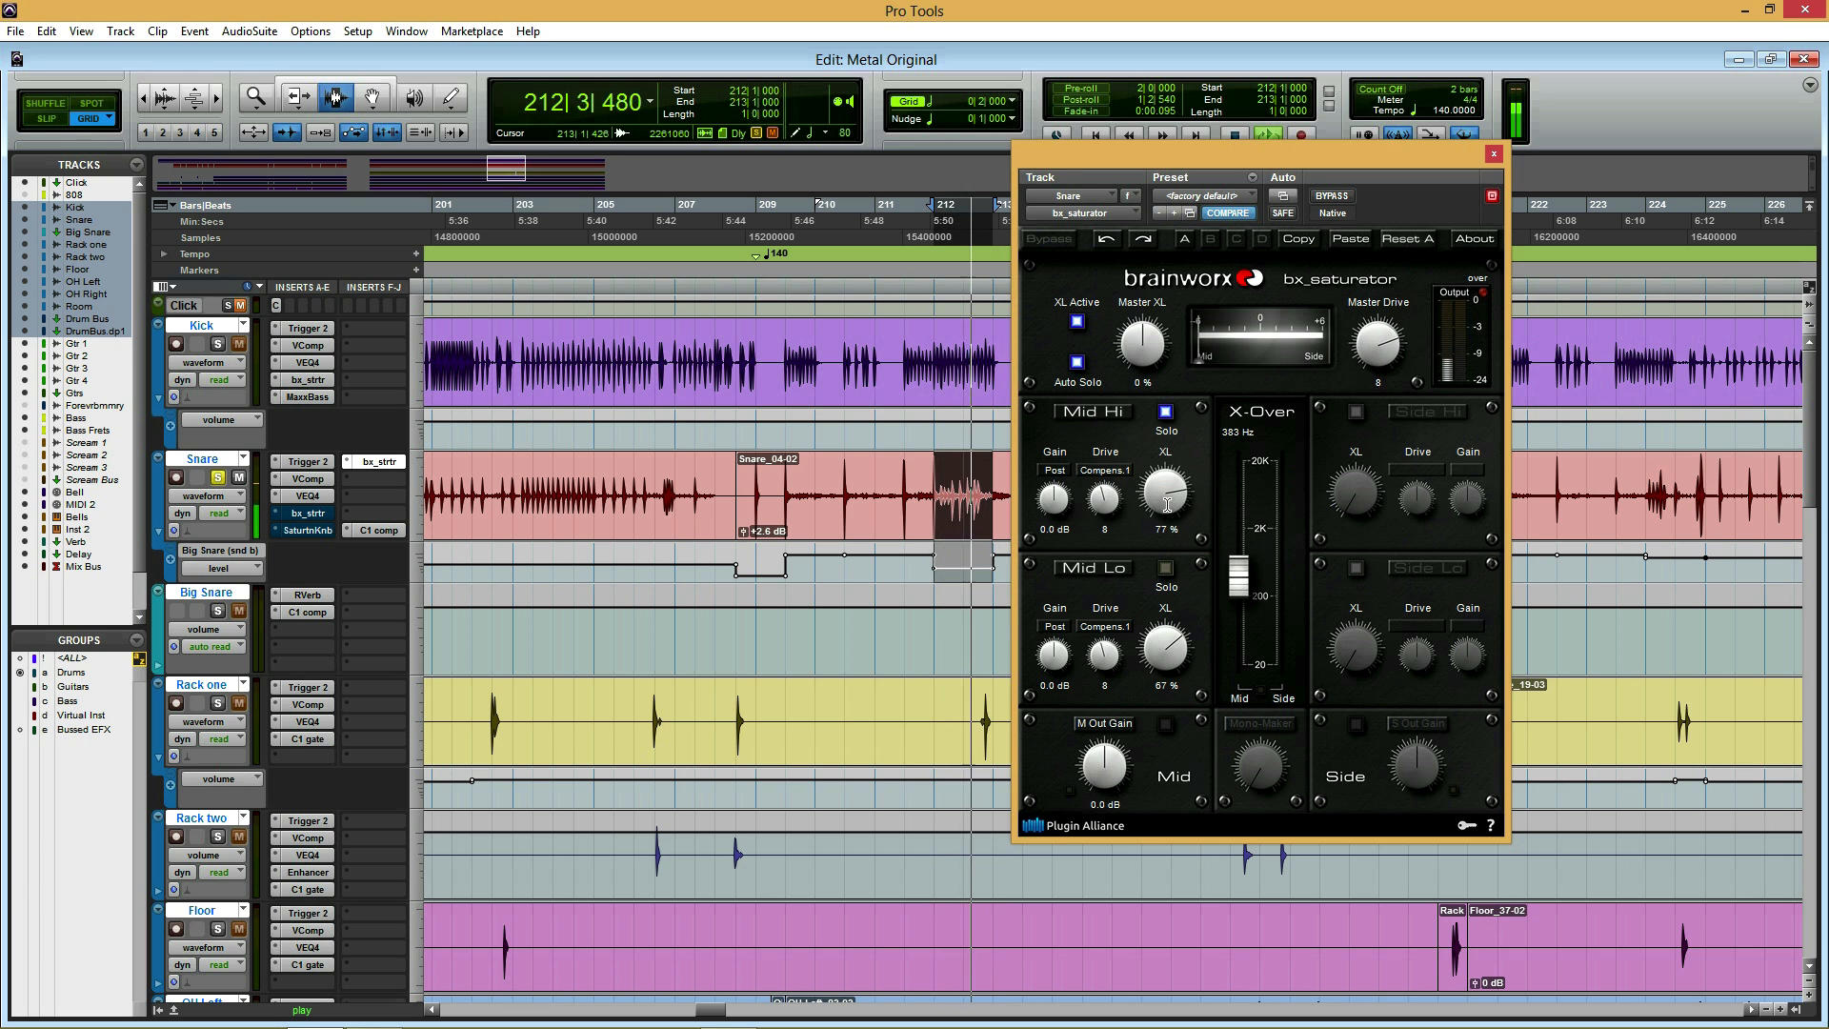
- Solo the whole drum group instead of just the snare and play the selected passage from bar 212
key("space")
left_click(219, 478)
left_click(219, 478)
key("space")
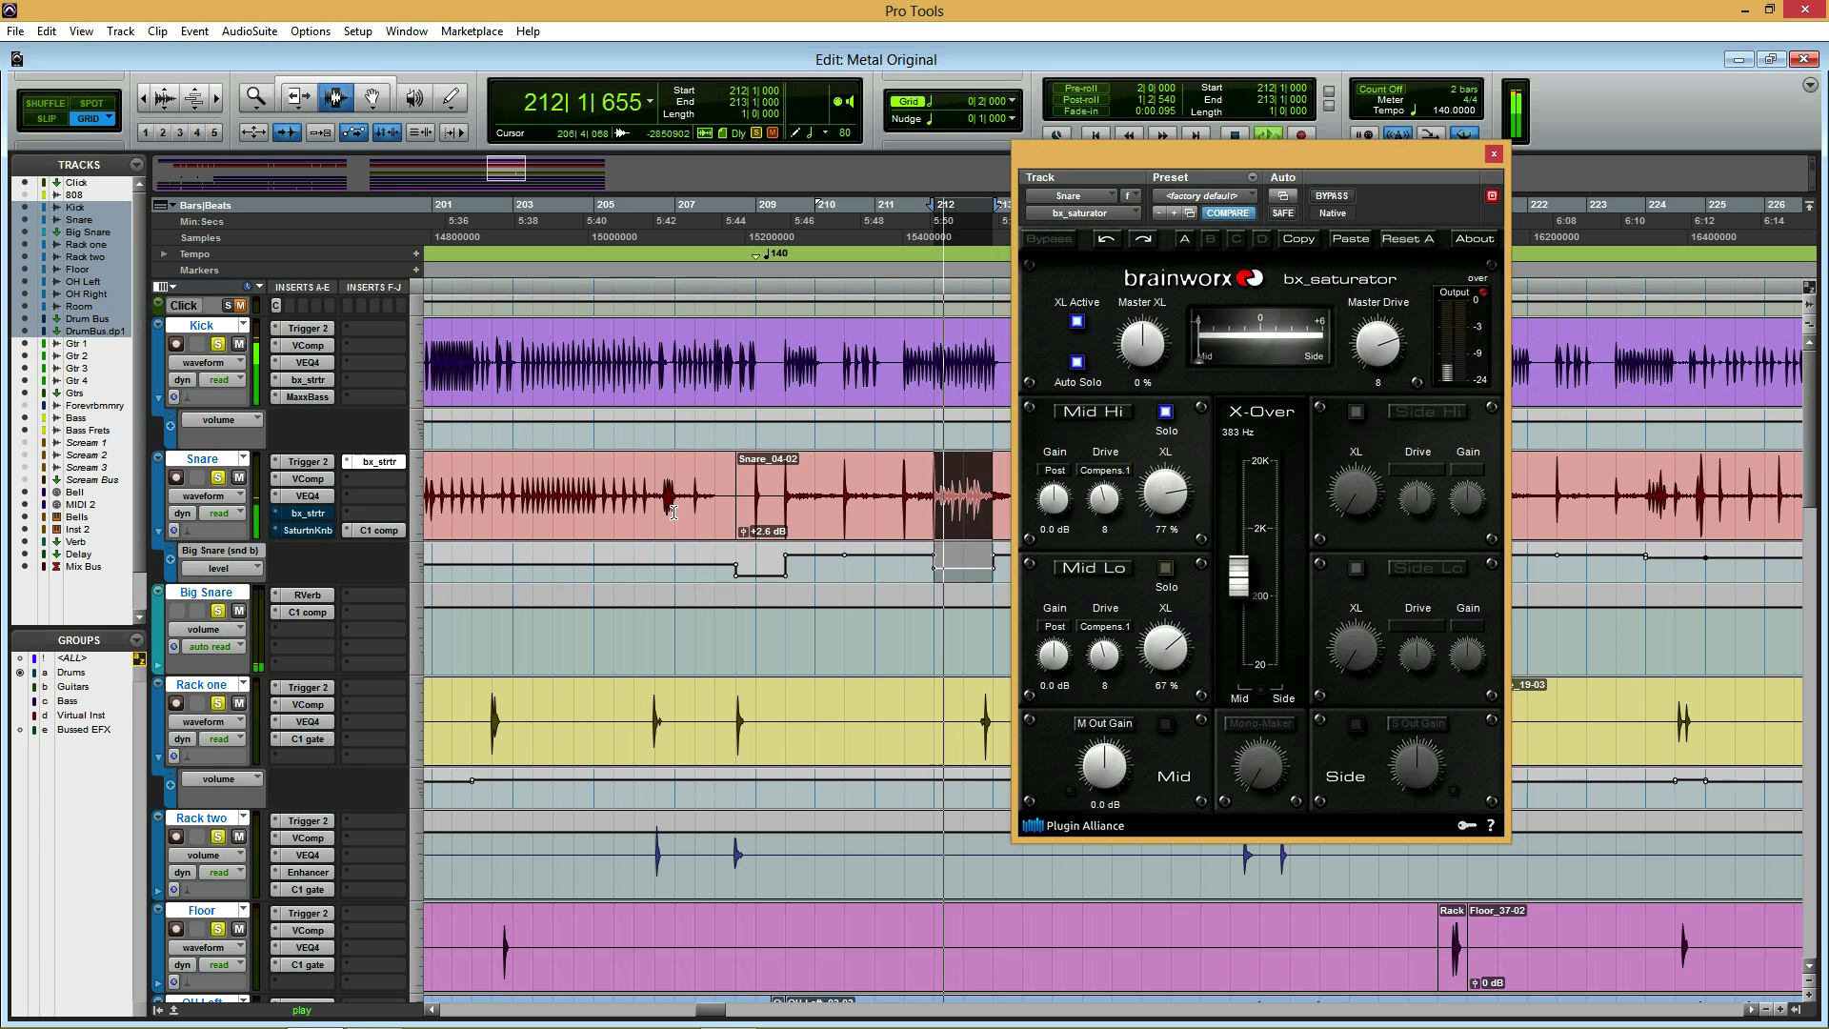
- Raise the Mid Lo gain to 3.4 dB and the M Out Gain to 3.2 dB while auditioning the soloed drums
left_click_drag(1058, 660, 1058, 671)
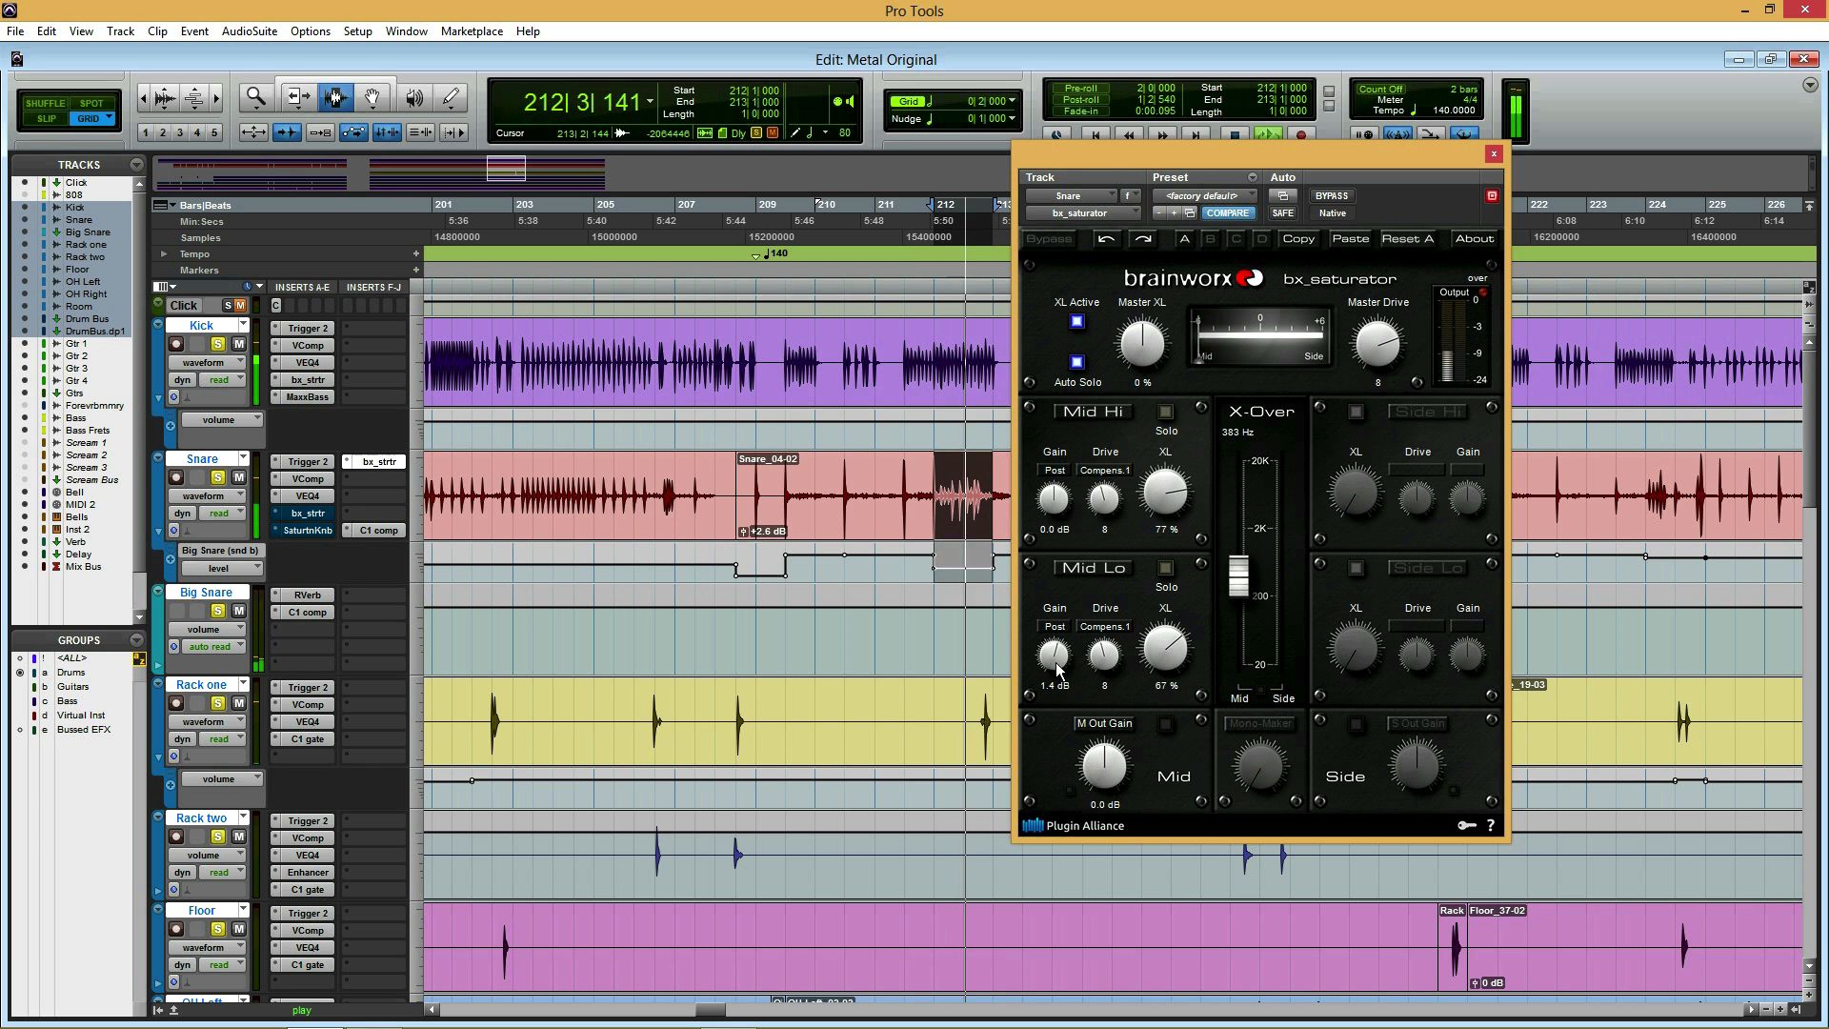
key("space")
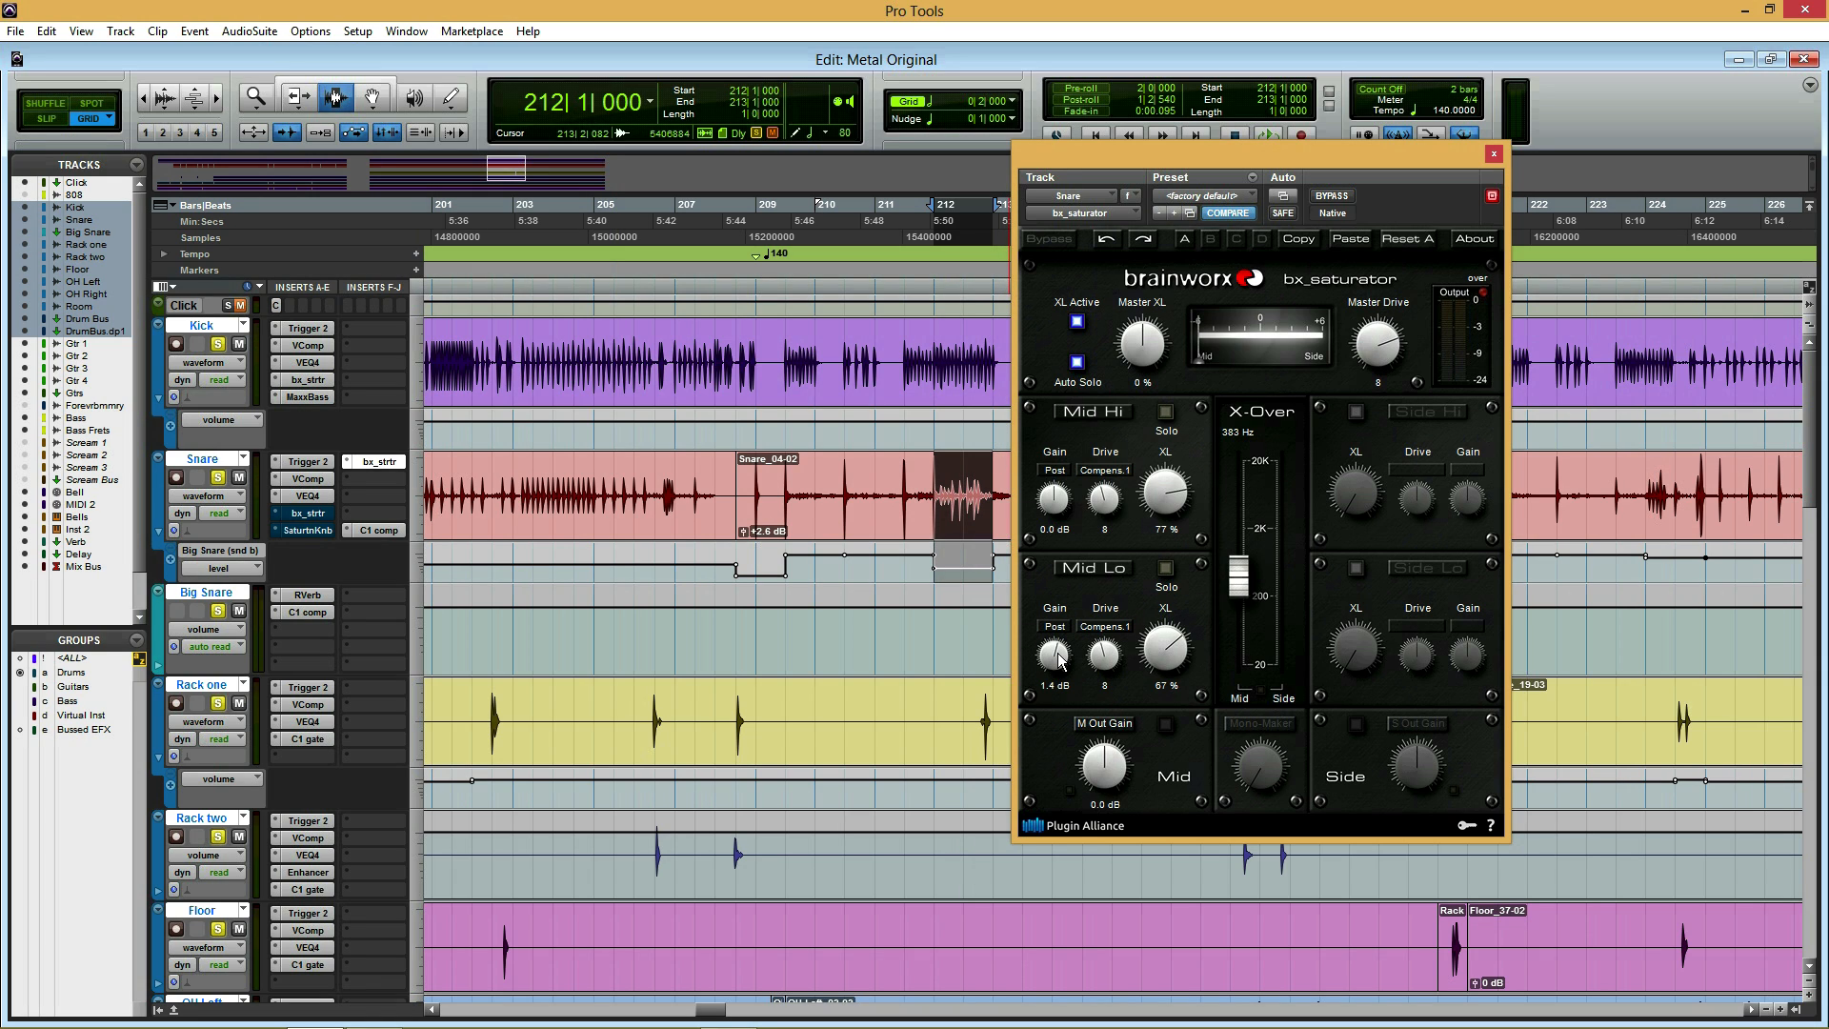
key("space")
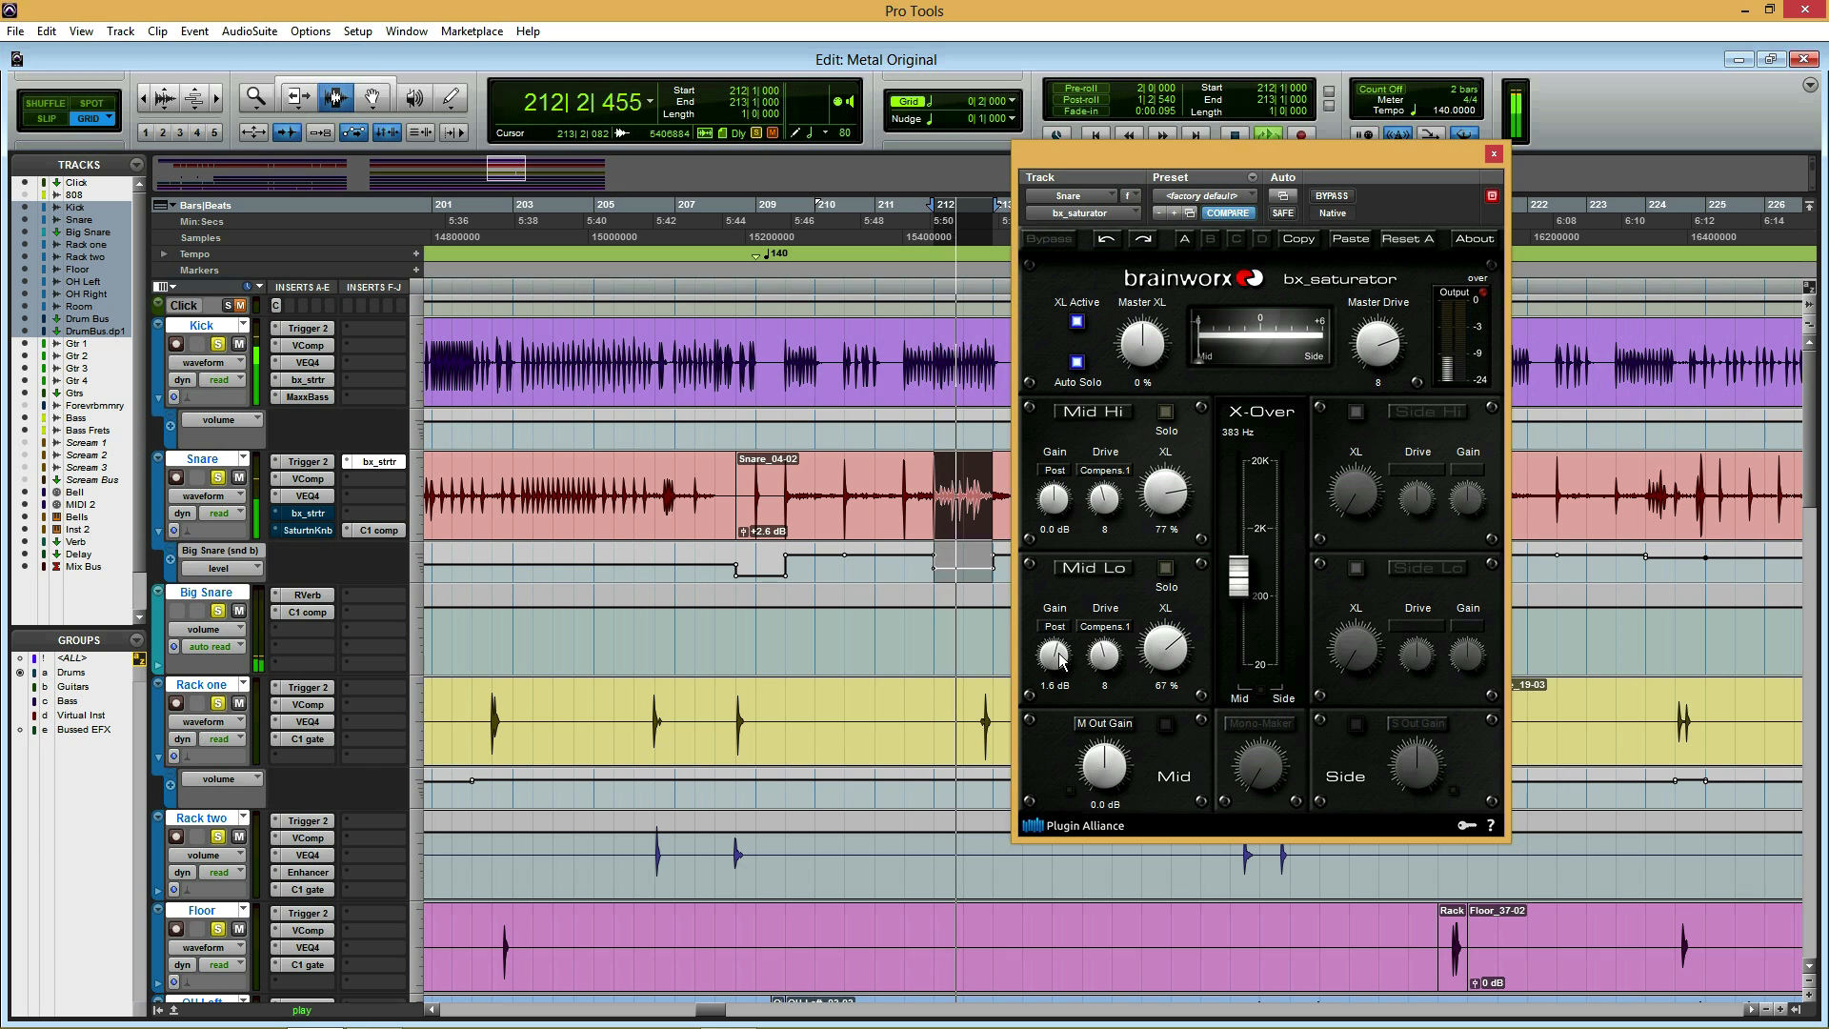
mouse_move(1058, 654)
left_mouse_down()
mouse_move(1071, 636)
mouse_move(1071, 660)
left_mouse_up()
mouse_move(1103, 777)
left_mouse_down()
mouse_move(1103, 757)
mouse_move(1110, 773)
left_mouse_up()
key("space")
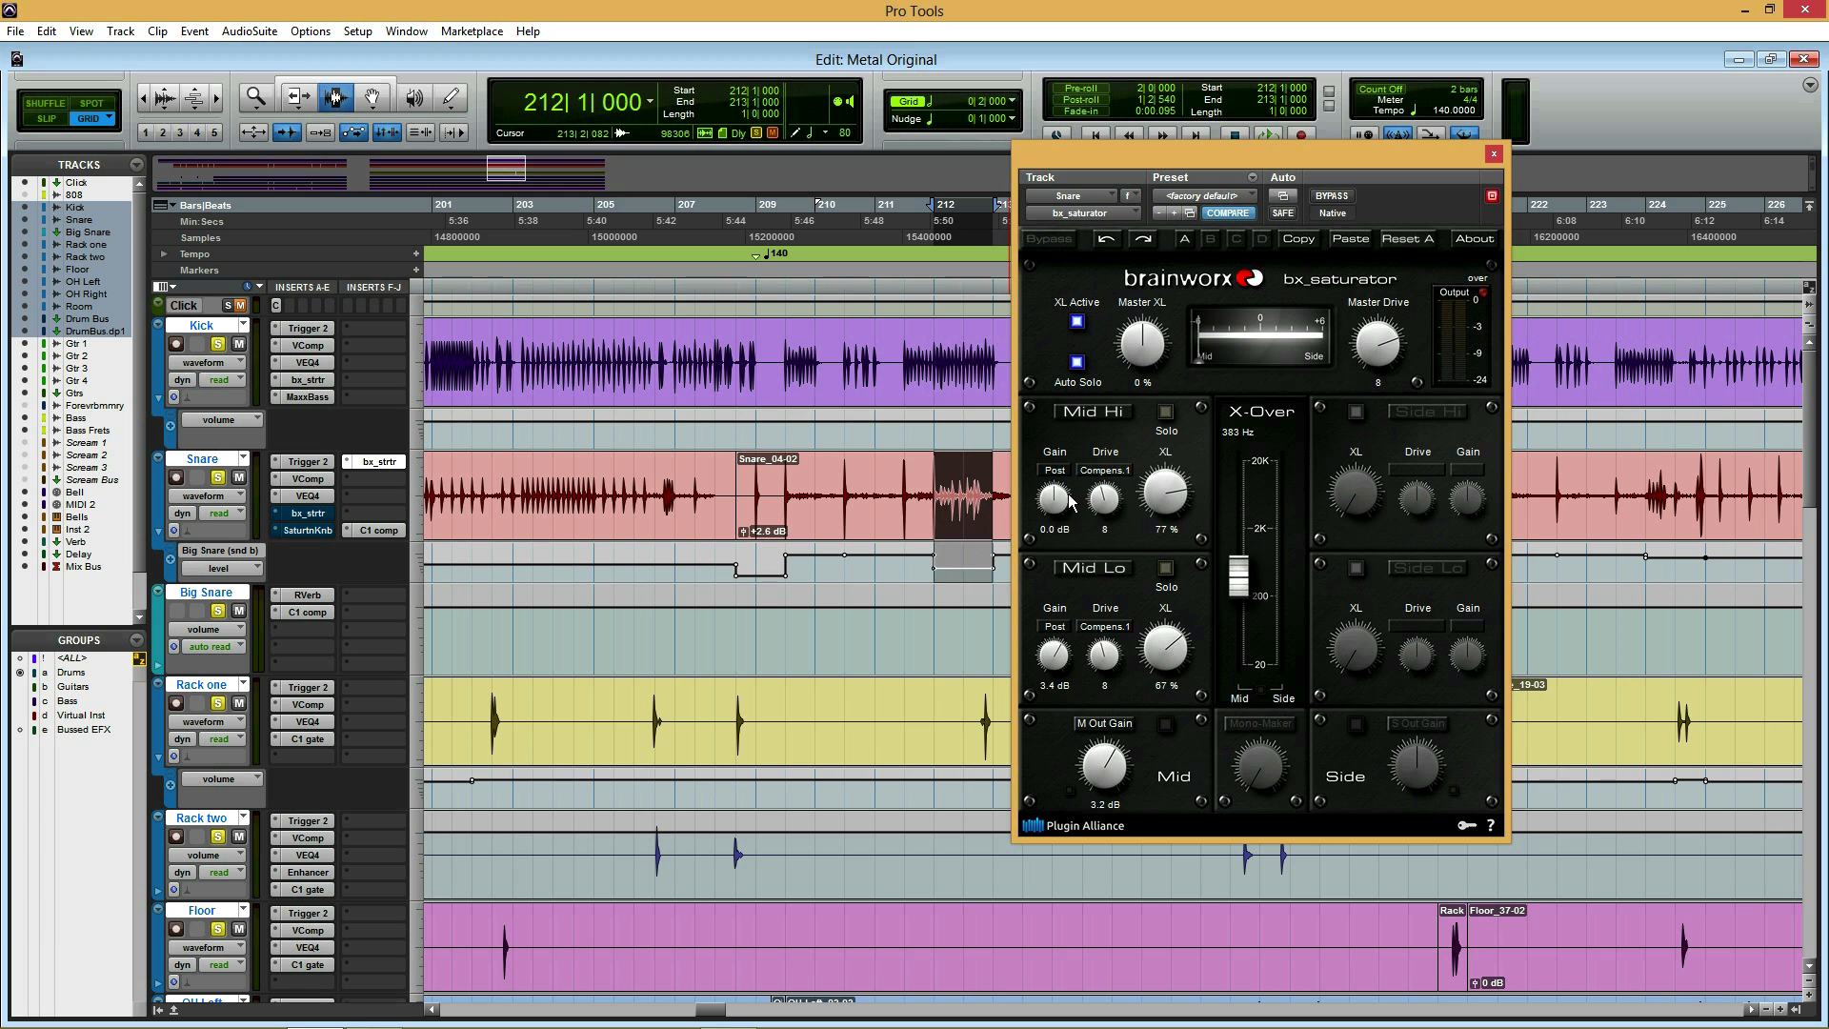
- Unsolo the drums, play the full mix from bar 209 and set the M Out Gain to 3.9 dB
left_click(755, 474)
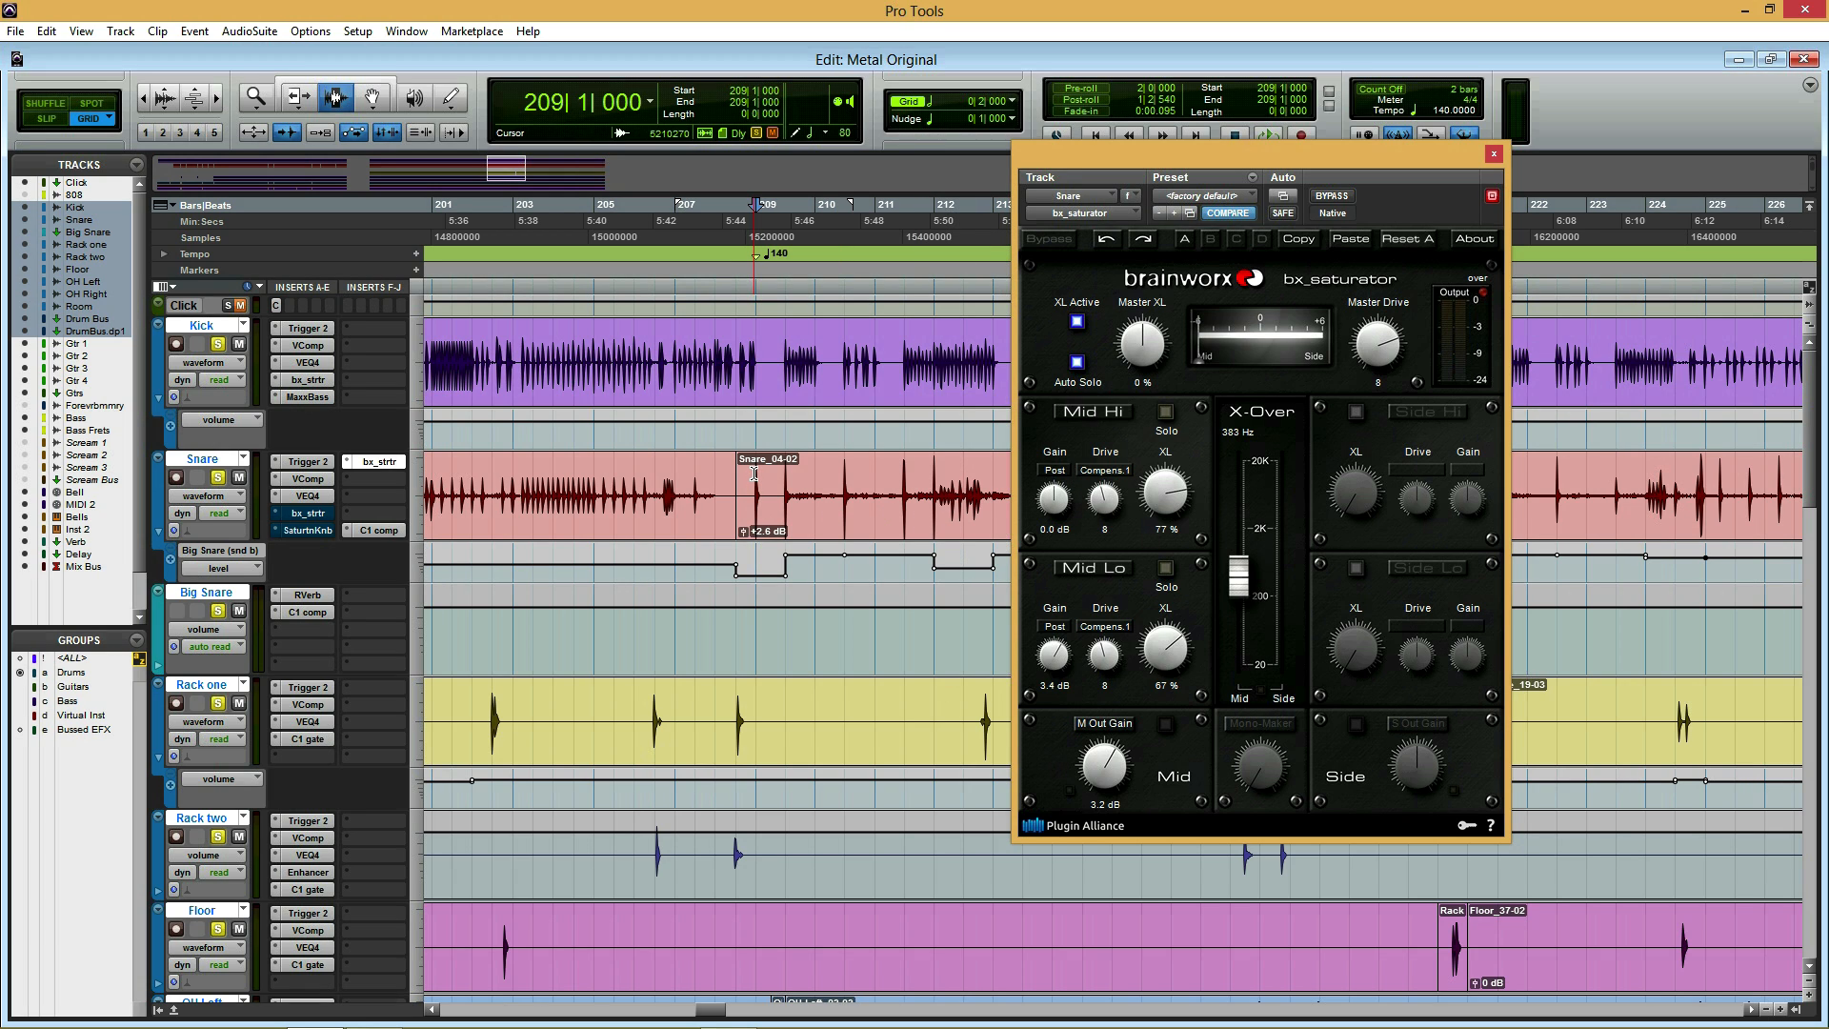
left_click(219, 704)
key("space")
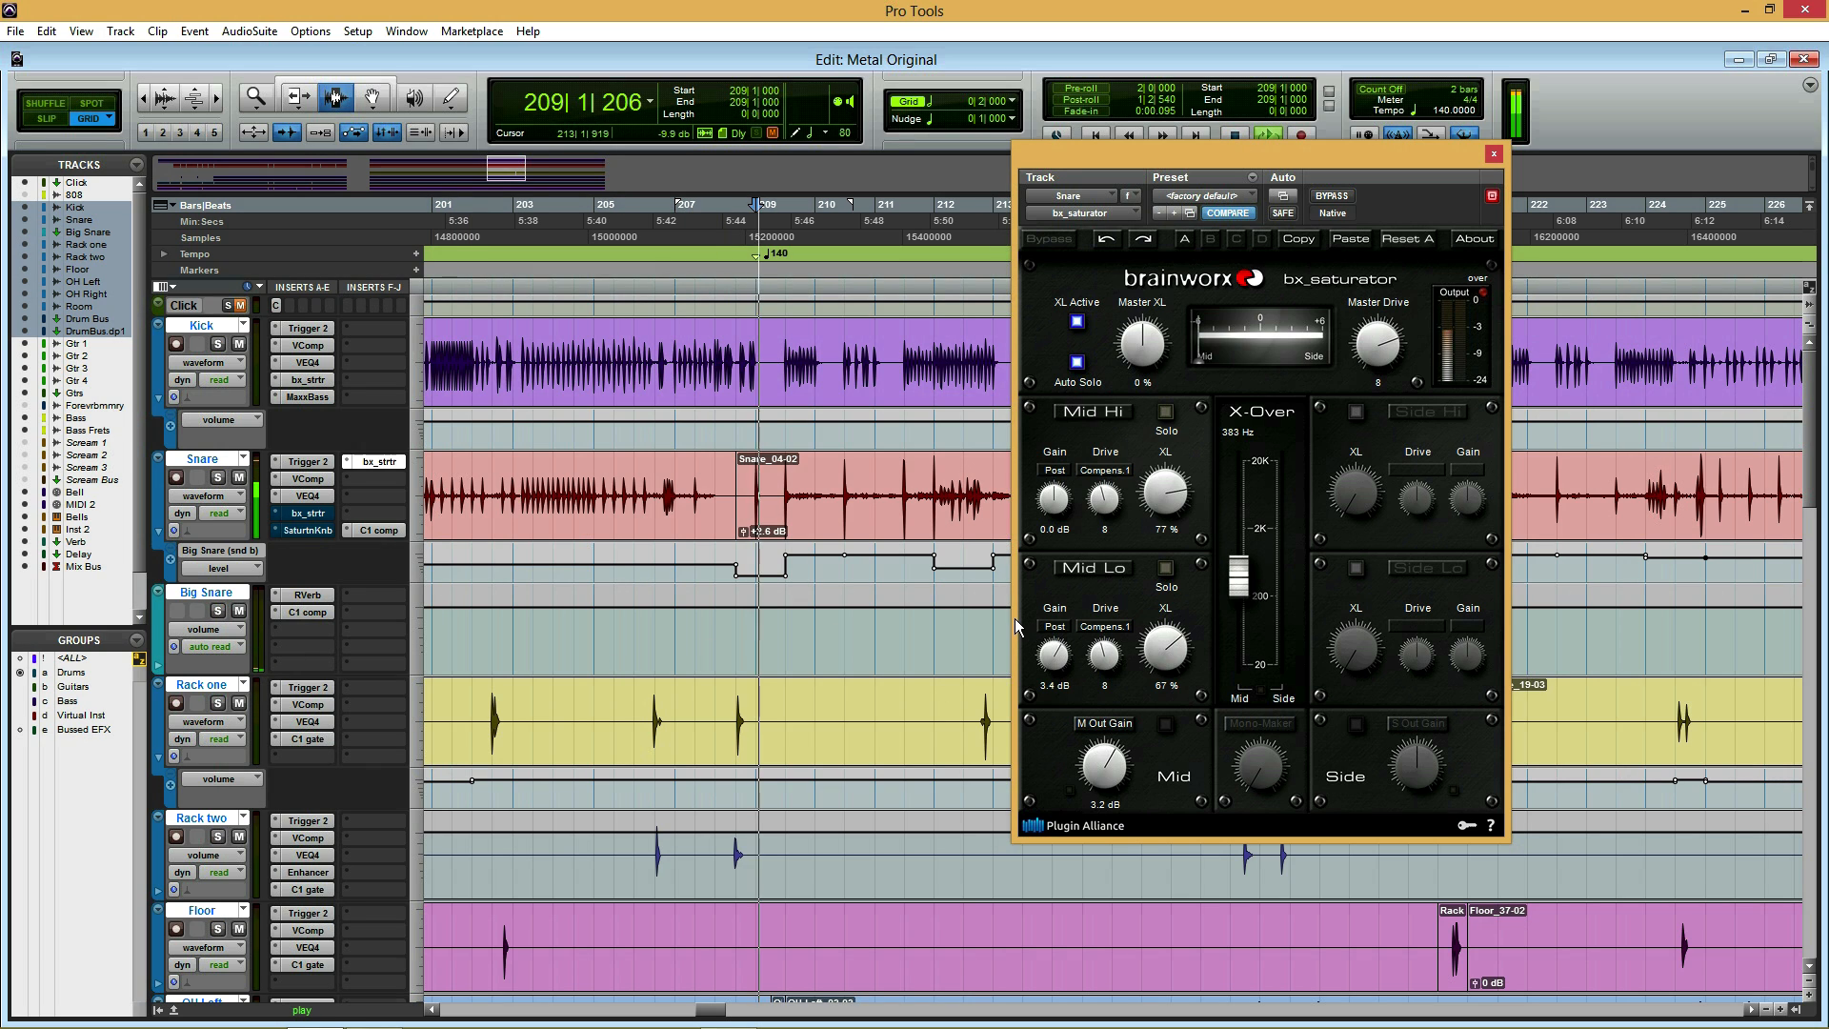
left_click_drag(1109, 759, 1111, 762)
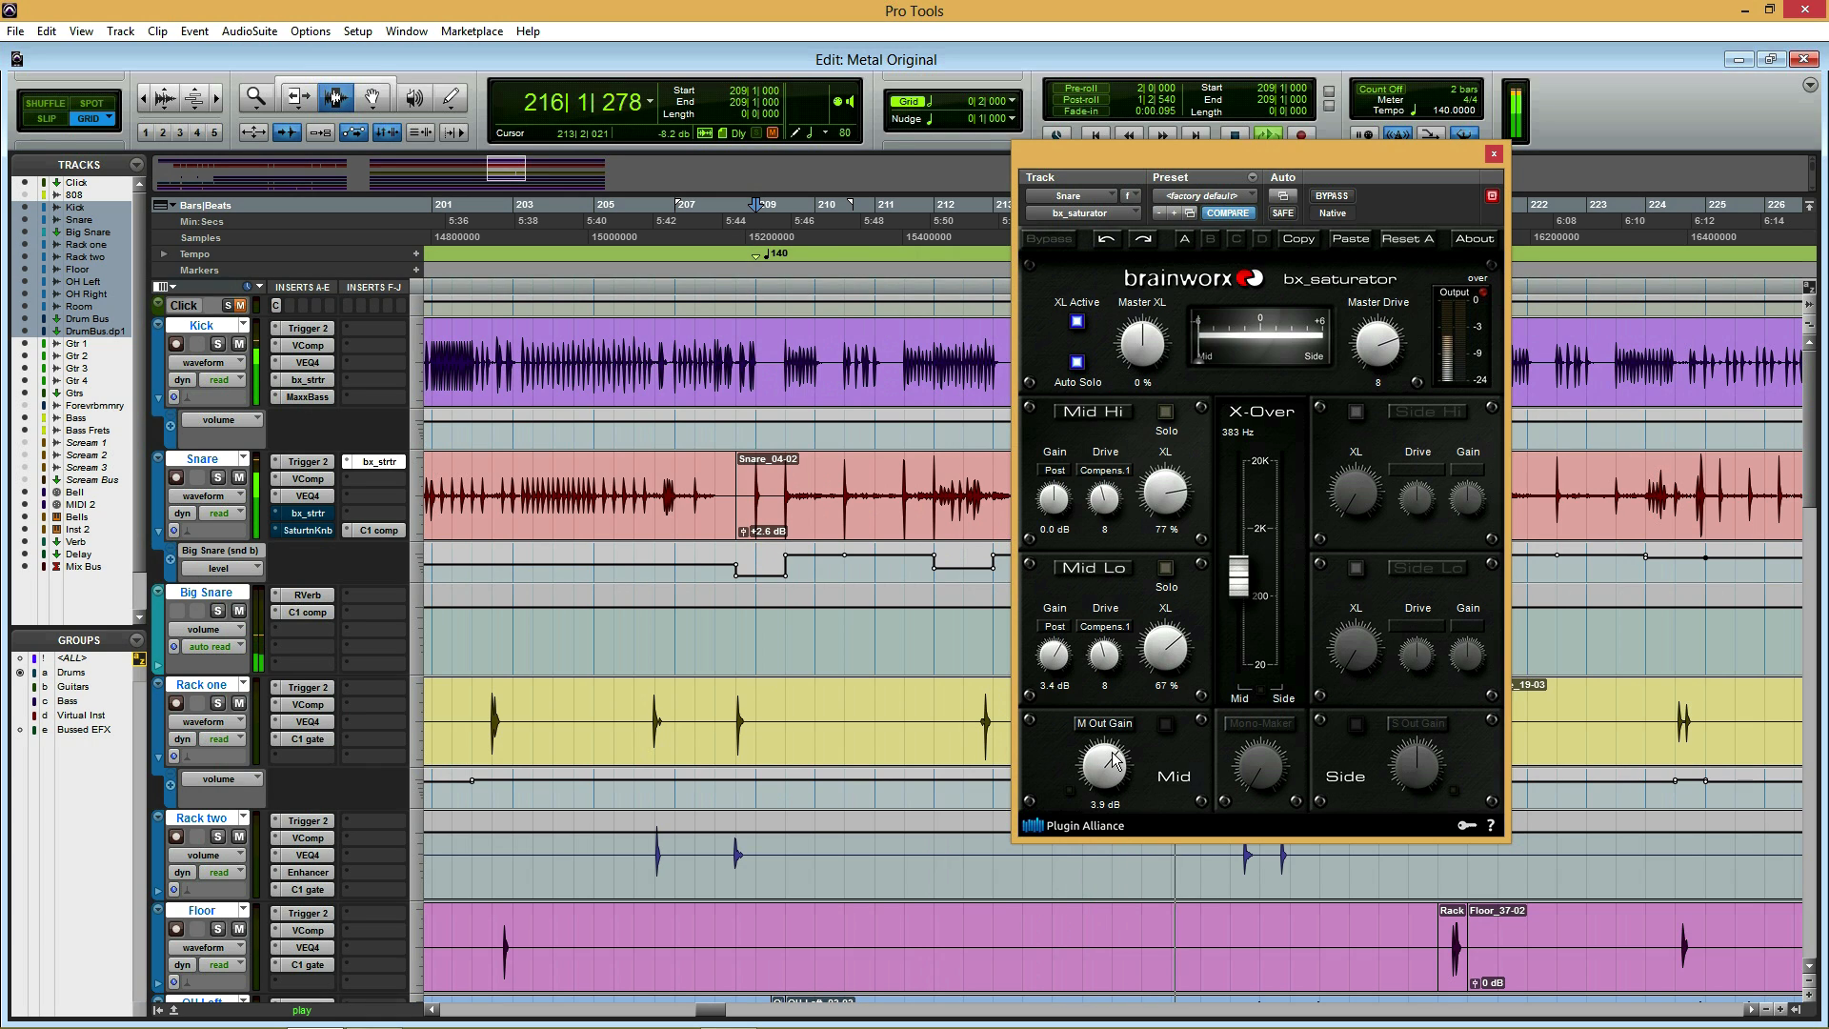
key("space")
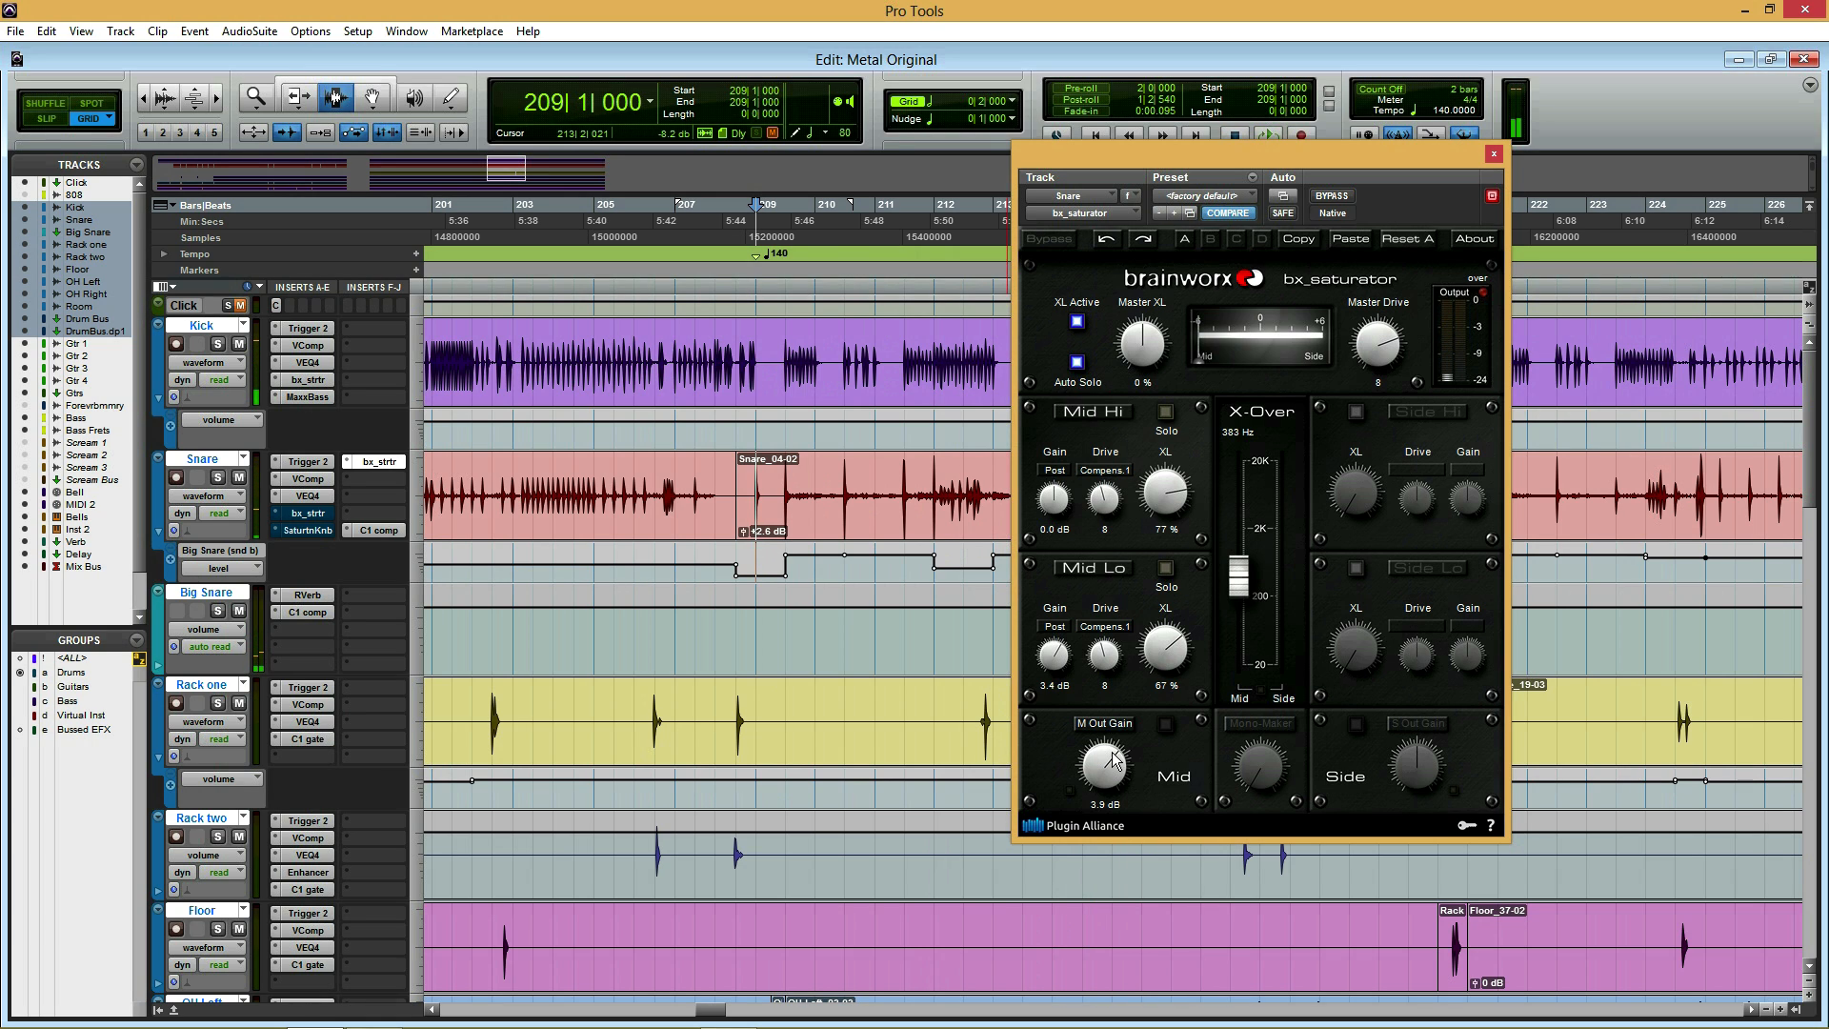